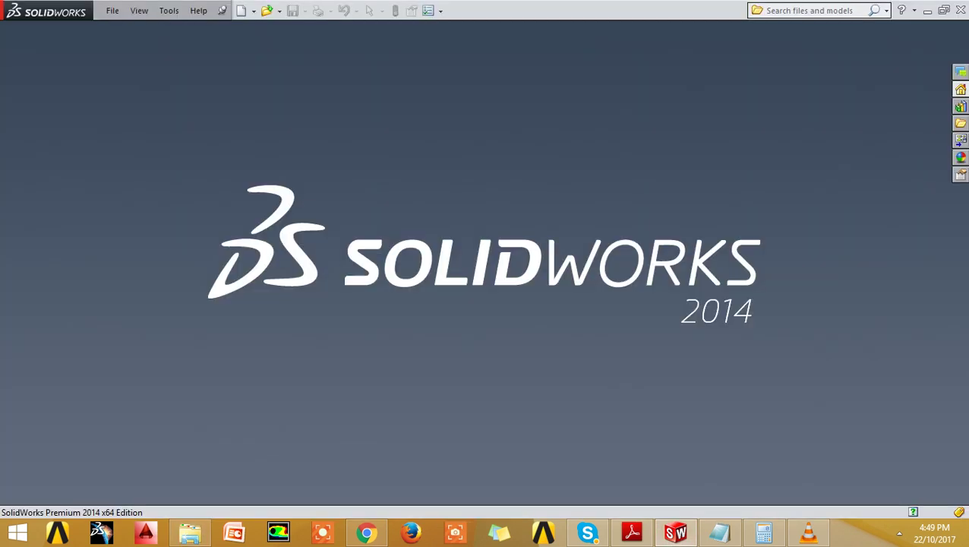
# Create a new SolidWorks assembly document.
pyautogui.hotkey('alt', 'f')
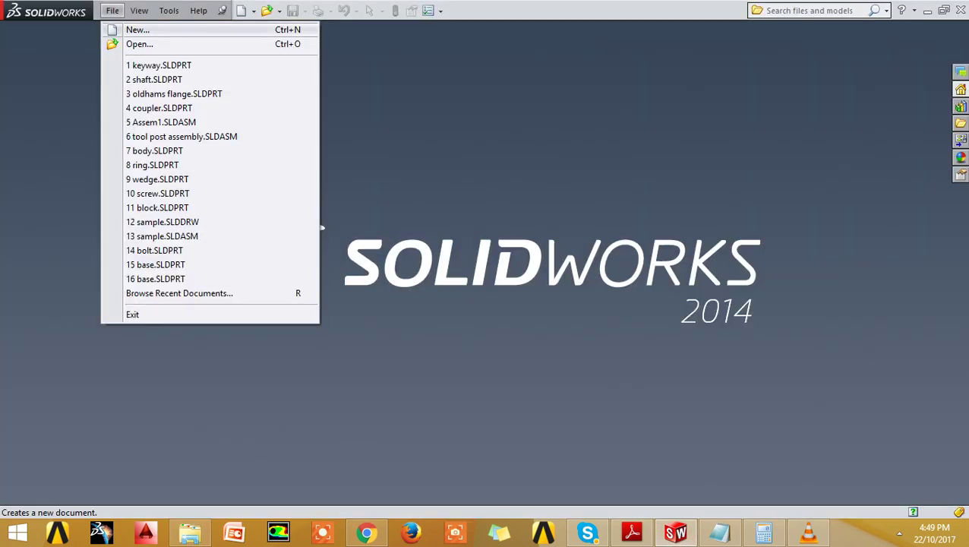
pyautogui.press('Return')
pyautogui.click(233, 207)
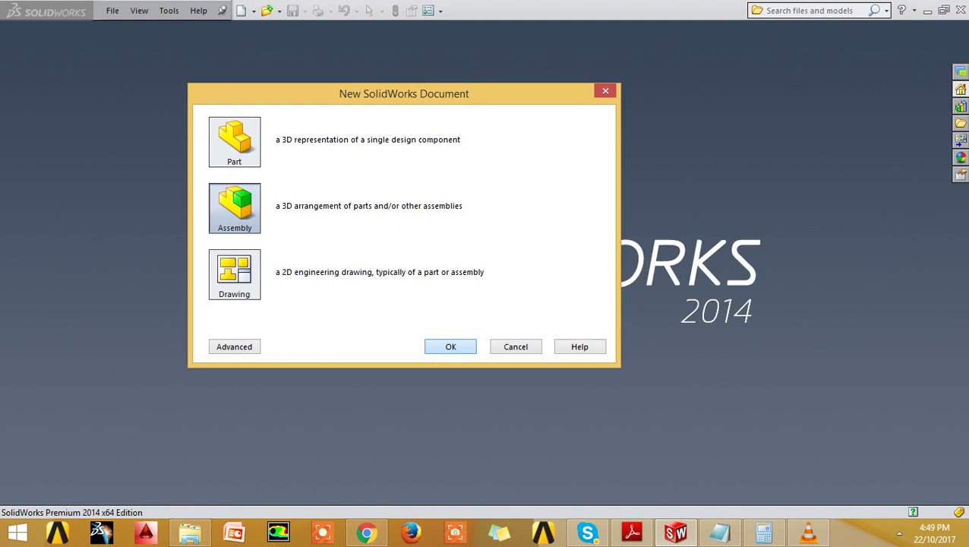
pyautogui.press('Return')
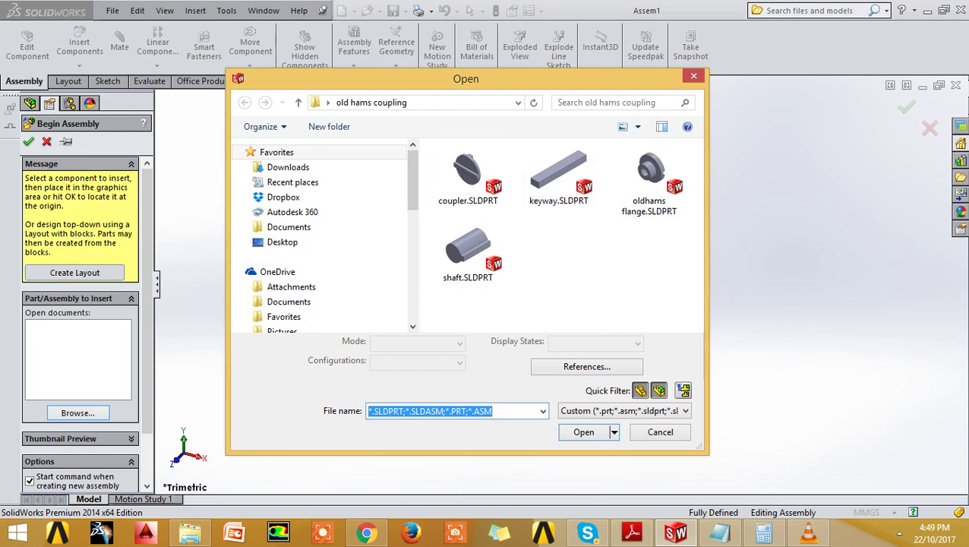
# Place oldhams flange.SLDPRT fixed at the assembly origin as the first component.
pyautogui.click(650, 173)
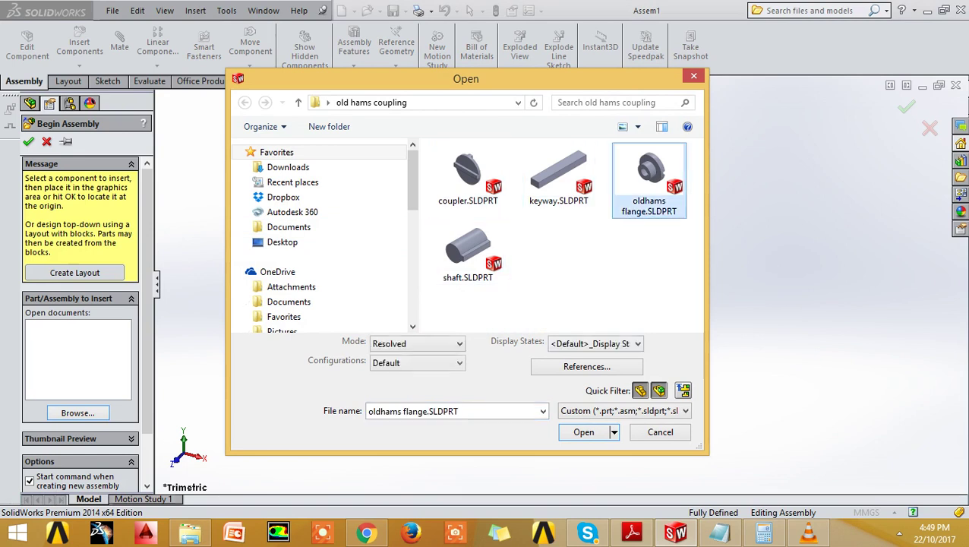
pyautogui.click(584, 431)
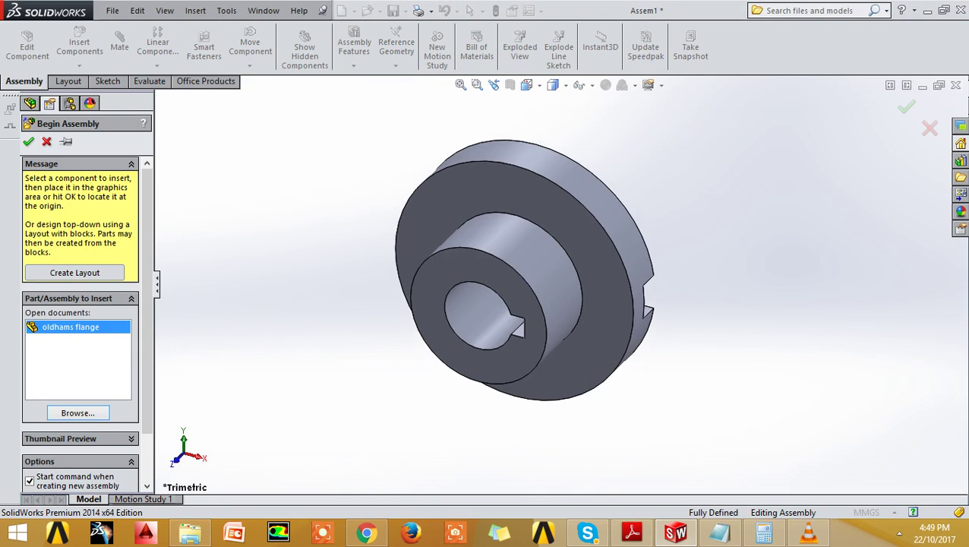
pyautogui.press('Return')
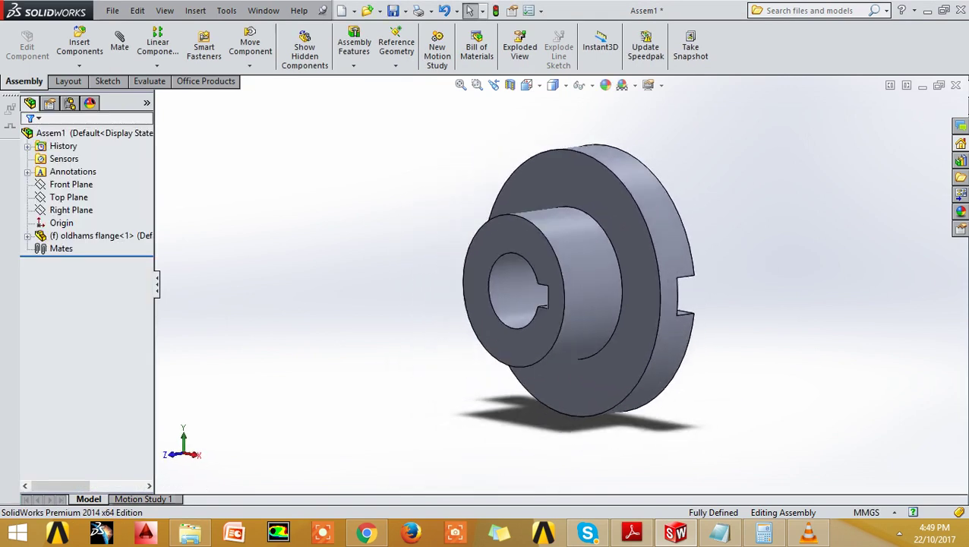
pyautogui.moveTo(577, 281); pyautogui.dragTo(512, 287, button='middle')
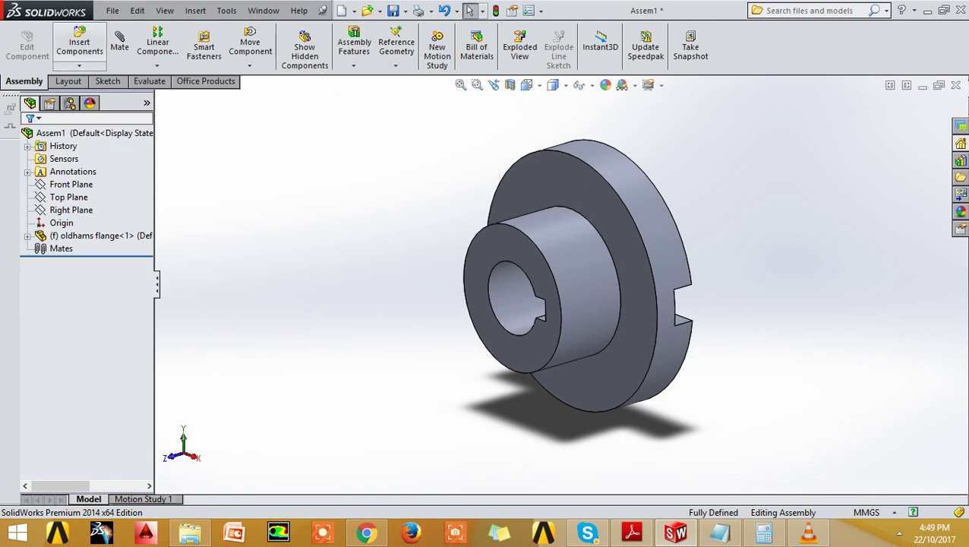
# Insert shaft.SLDPRT and place it beside the flange's hub.
pyautogui.click(79, 46)
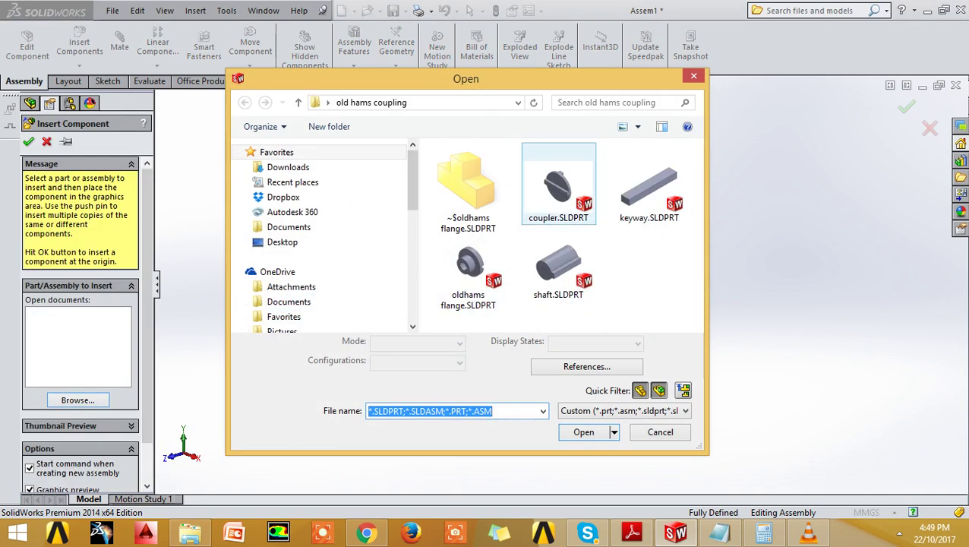
pyautogui.click(559, 267)
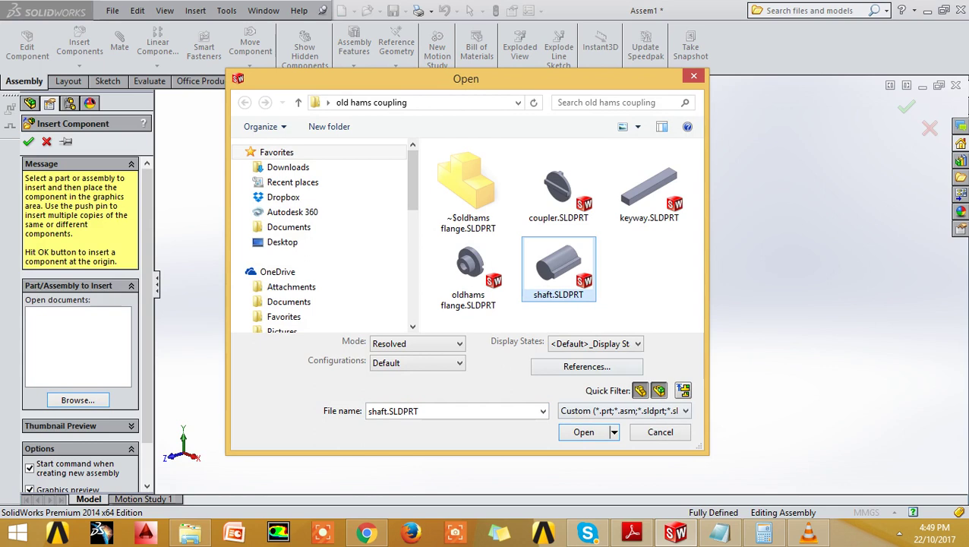
pyautogui.click(583, 432)
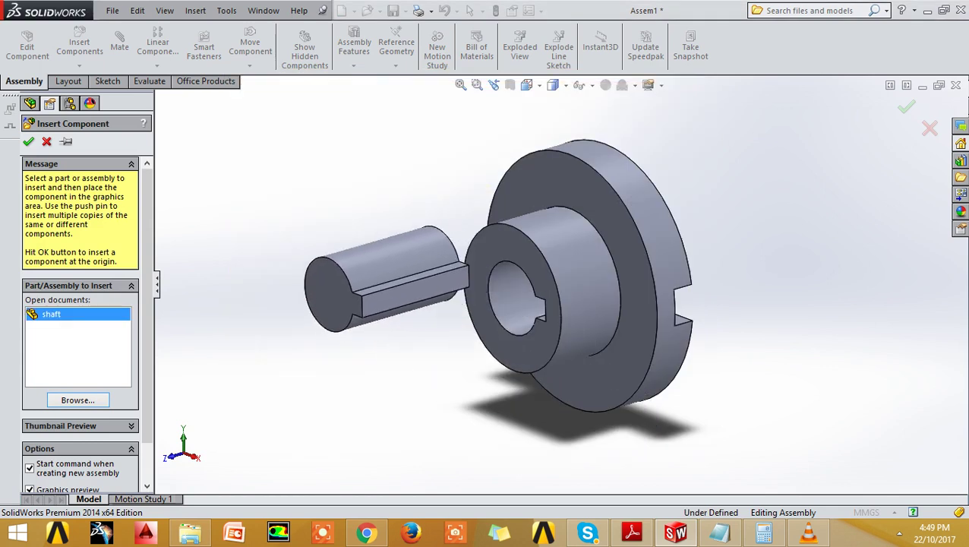
pyautogui.moveTo(532, 304)
pyautogui.mouseDown(button='middle')
pyautogui.moveTo(645, 289)
pyautogui.moveTo(341, 296)
pyautogui.mouseUp(button='middle')
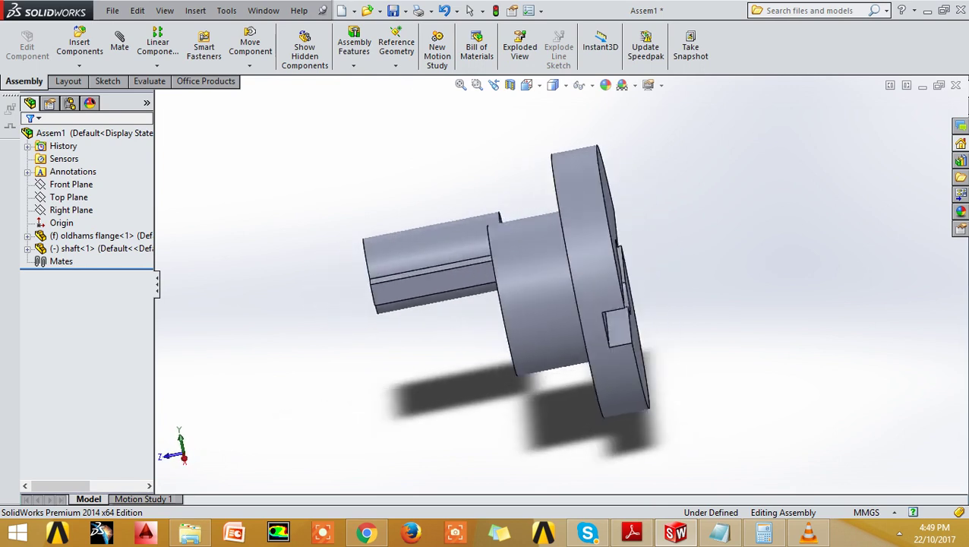
pyautogui.moveTo(532, 297); pyautogui.dragTo(379, 296, button='middle')
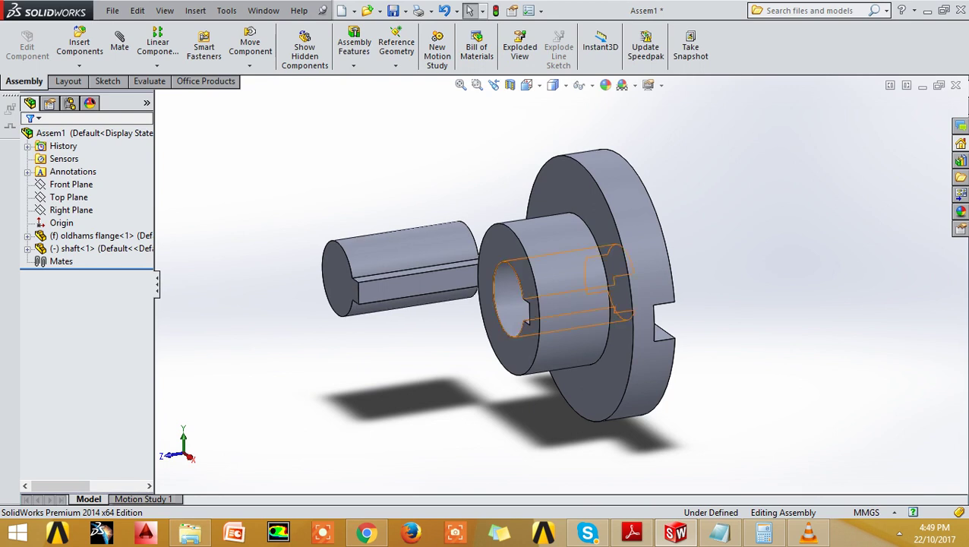
# Compare against the coupling drawing in the PDF manual, then turn the flange to face forward.
pyautogui.click(632, 532)
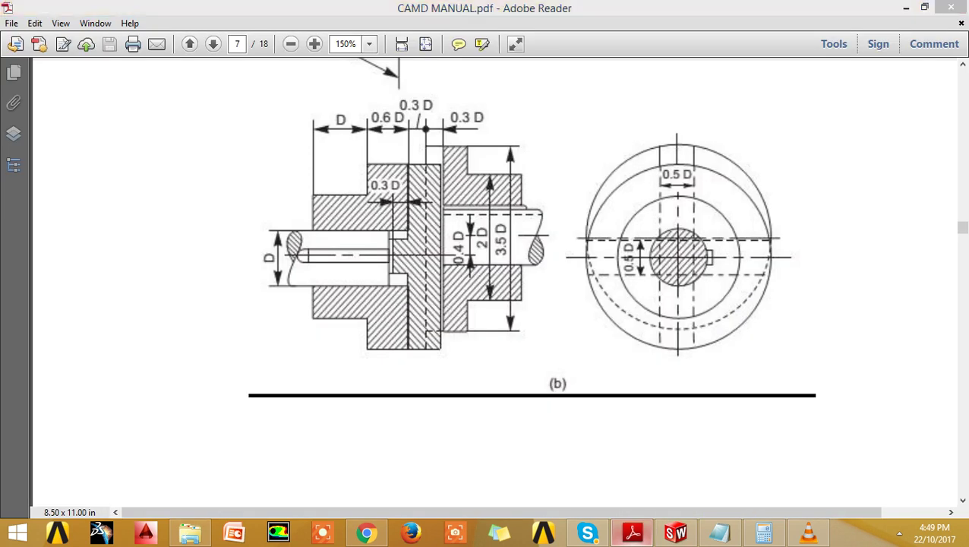
pyautogui.click(676, 531)
pyautogui.moveTo(593, 304); pyautogui.dragTo(555, 303, button='middle')
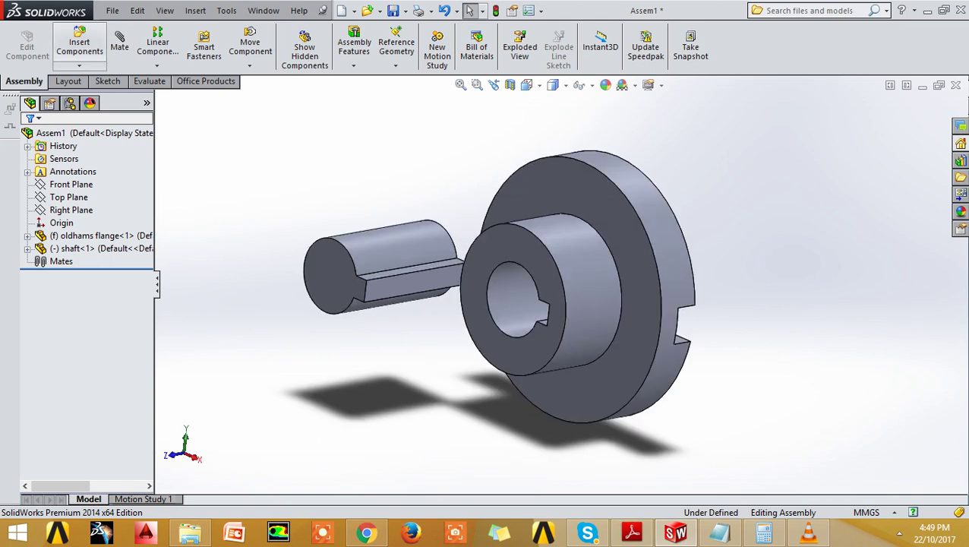
# Mate the shaft's cylindrical face concentric with the flange bore.
pyautogui.click(119, 46)
pyautogui.scroll(-3, 437, 250)
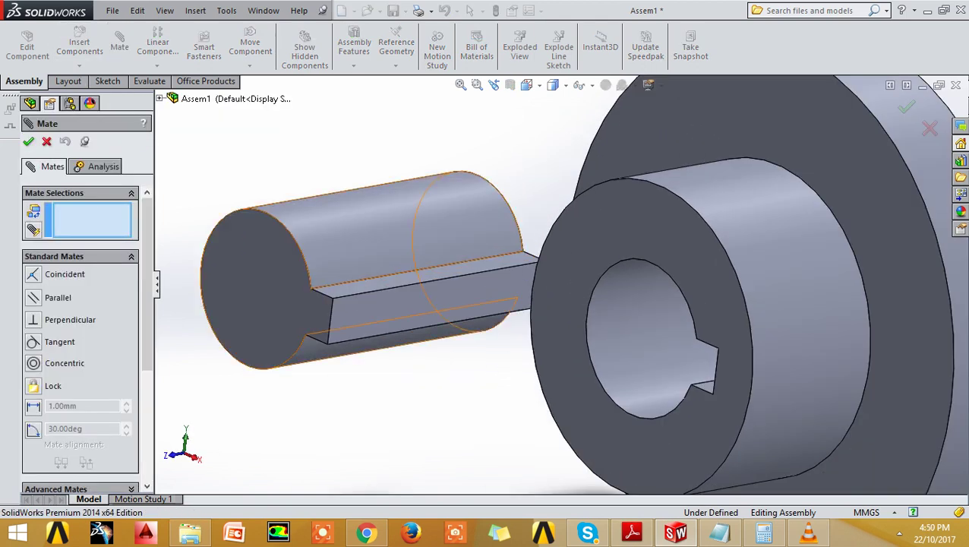
pyautogui.click(327, 228)
pyautogui.scroll(3, 562, 288)
pyautogui.click(545, 288)
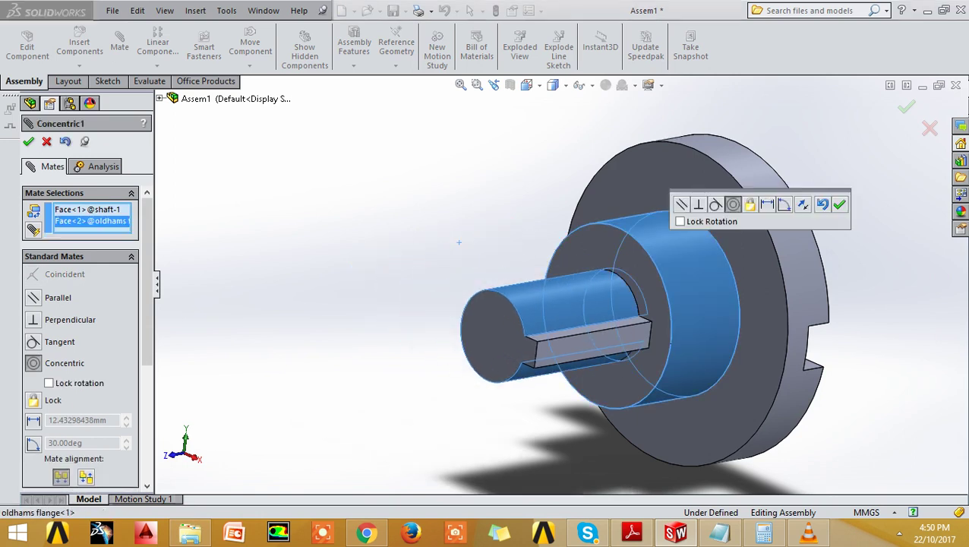
pyautogui.click(839, 204)
# Make the shaft's end face coincident with the flange slot face.
pyautogui.moveTo(456, 304); pyautogui.dragTo(684, 303, button='middle')
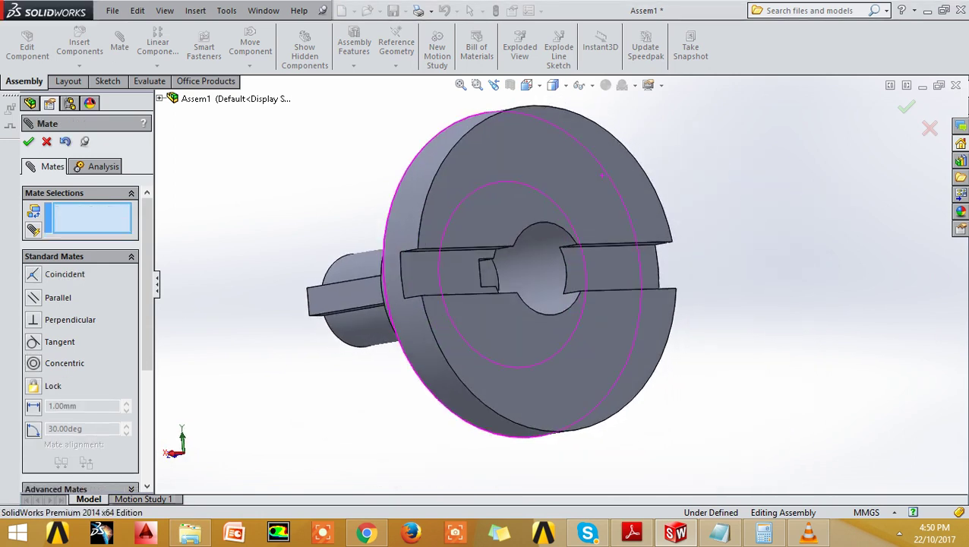
pyautogui.moveTo(531, 304)
pyautogui.mouseDown(button='middle')
pyautogui.moveTo(577, 304)
pyautogui.moveTo(547, 303)
pyautogui.mouseUp(button='middle')
pyautogui.scroll(-3, 532, 304)
pyautogui.moveTo(599, 284)
pyautogui.mouseDown(button='middle')
pyautogui.moveTo(562, 288)
pyautogui.moveTo(574, 295)
pyautogui.mouseUp(button='middle')
pyautogui.click(577, 292)
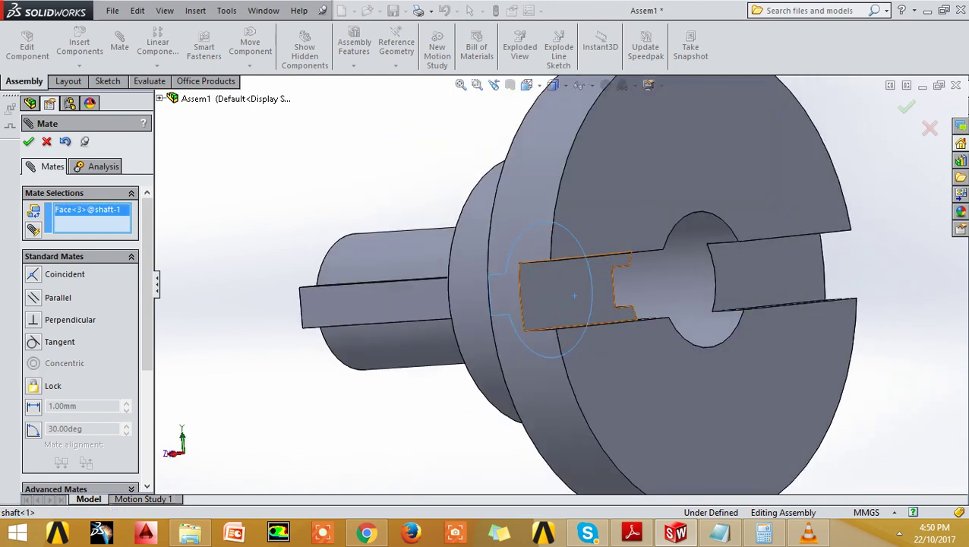
pyautogui.click(574, 295)
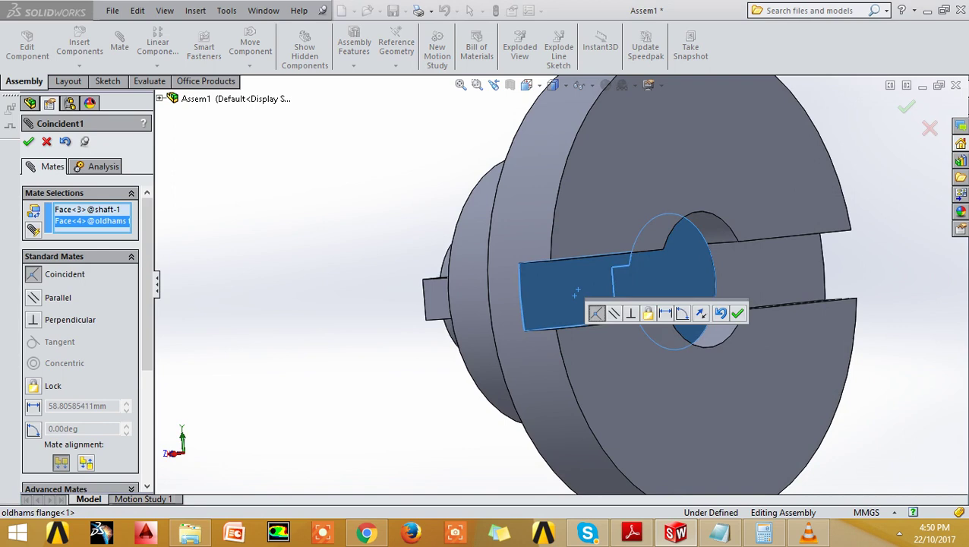
pyautogui.moveTo(577, 296); pyautogui.dragTo(531, 296, button='middle')
pyautogui.scroll(2, 547, 294)
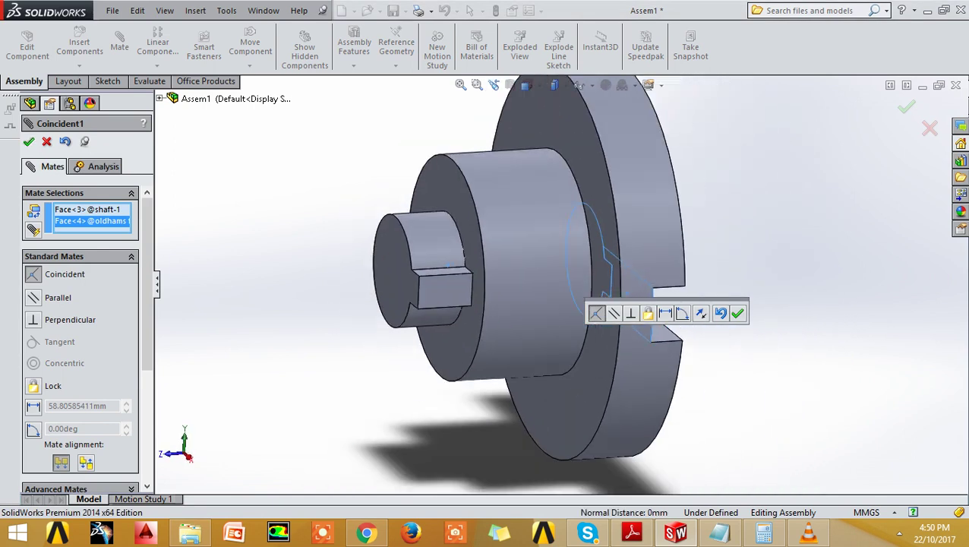
pyautogui.press('Return')
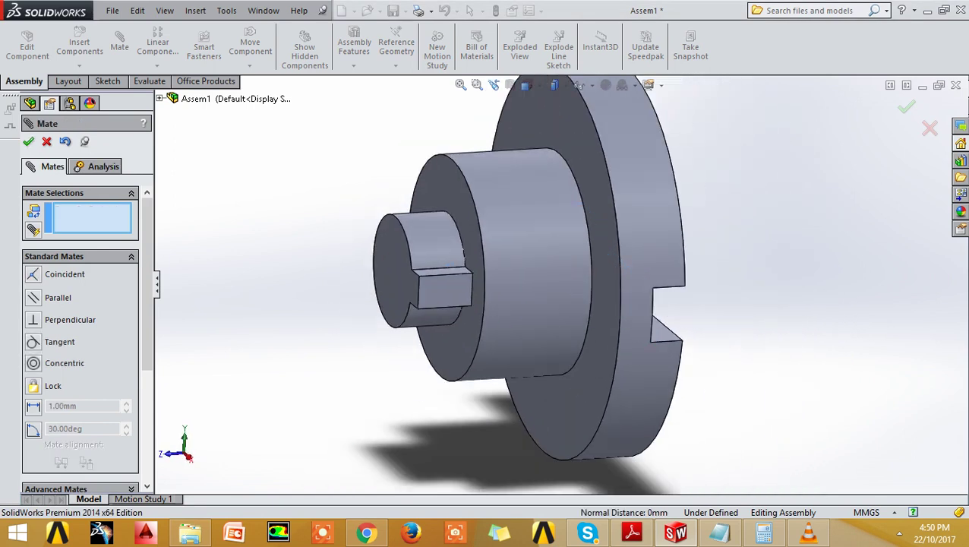
# Fit the assembly in view and rotate the shaft about its axis inside the flange.
pyautogui.click(28, 141)
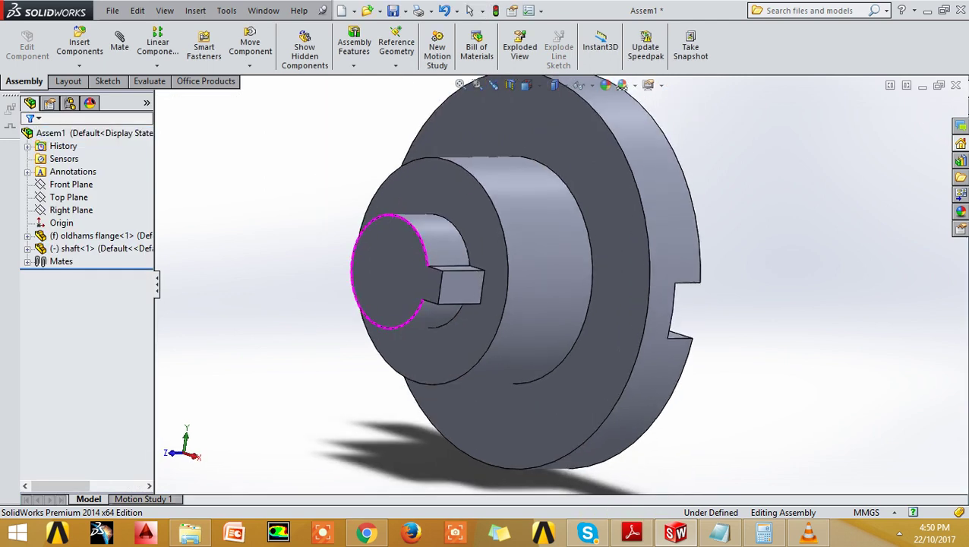
pyautogui.scroll(-3, 357, 262)
pyautogui.press('f')
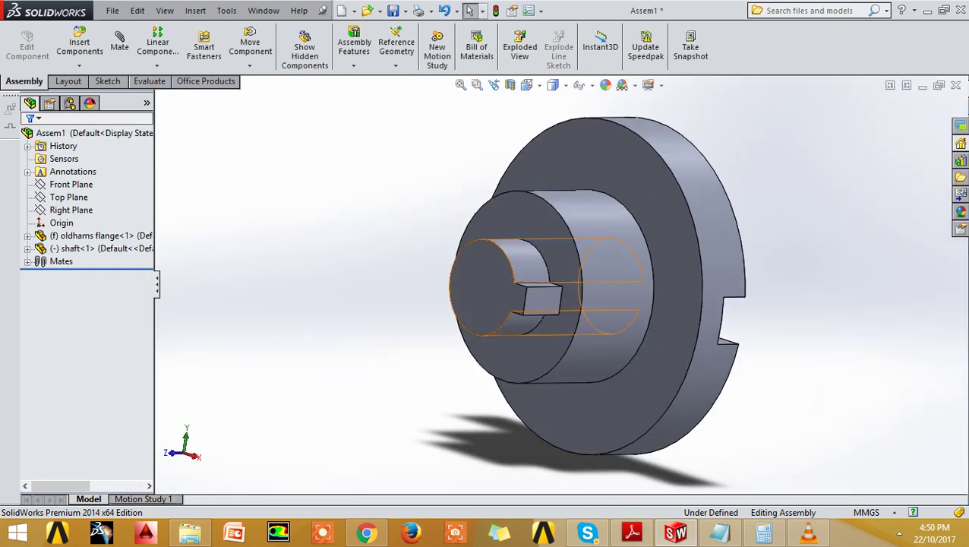
pyautogui.click(509, 286)
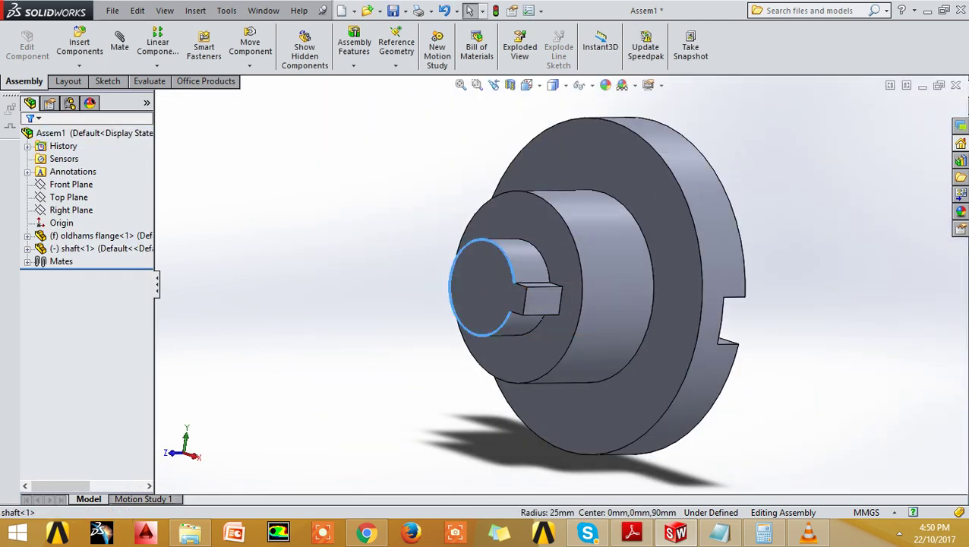
pyautogui.moveTo(486, 288); pyautogui.dragTo(475, 304)
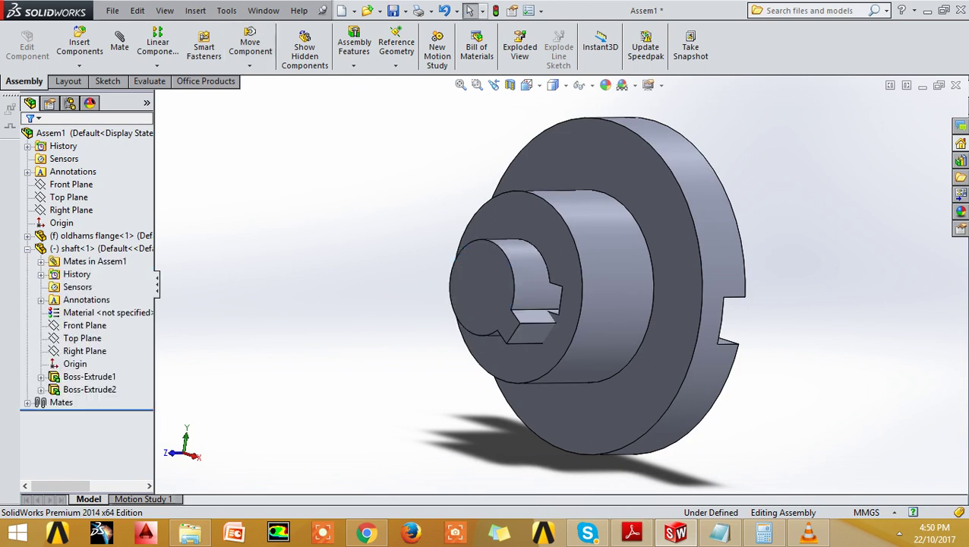
pyautogui.scroll(-5, 446, 302)
pyautogui.scroll(1, 446, 302)
pyautogui.scroll(2, 446, 302)
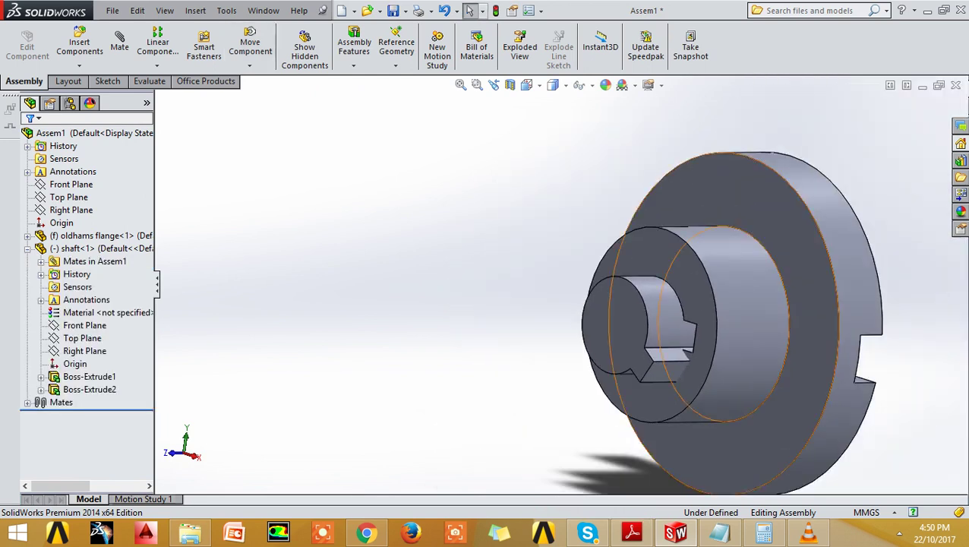
pyautogui.scroll(-4, 446, 302)
pyautogui.moveTo(446, 302); pyautogui.dragTo(410, 303, button='middle')
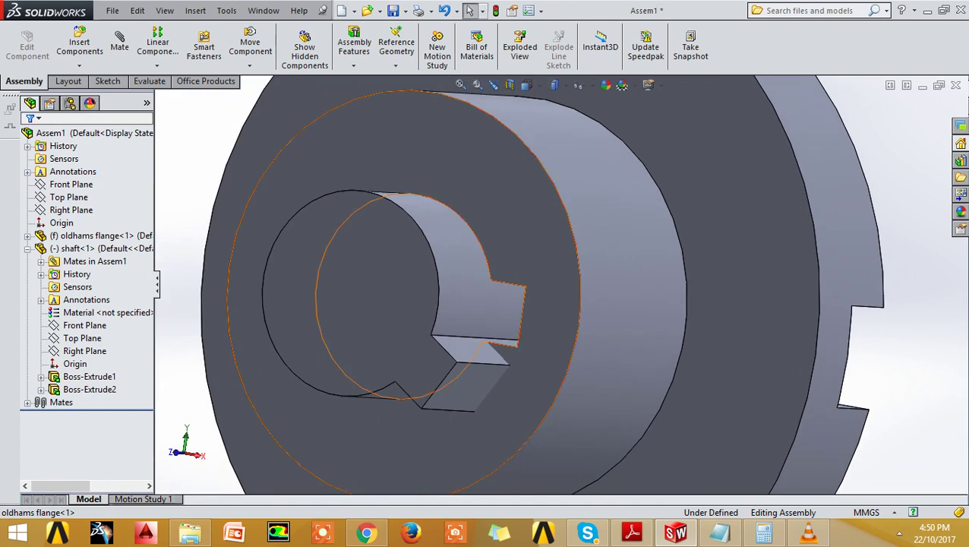
pyautogui.scroll(-3, 464, 327)
pyautogui.scroll(-2, 463, 327)
# Make the shaft key's side face coincident with the flange keyway face.
pyautogui.click(486, 334)
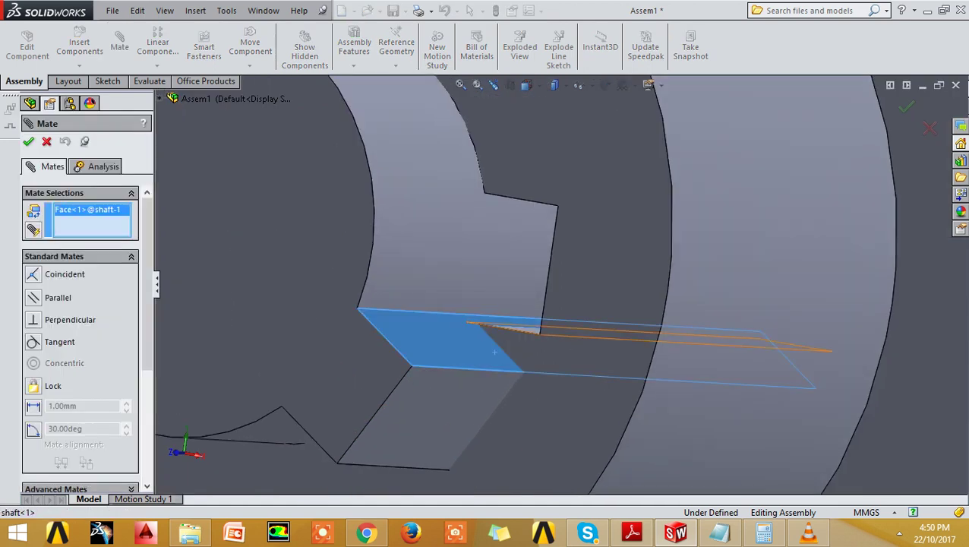
pyautogui.moveTo(486, 334); pyautogui.dragTo(553, 319, button='middle')
pyautogui.click(554, 319)
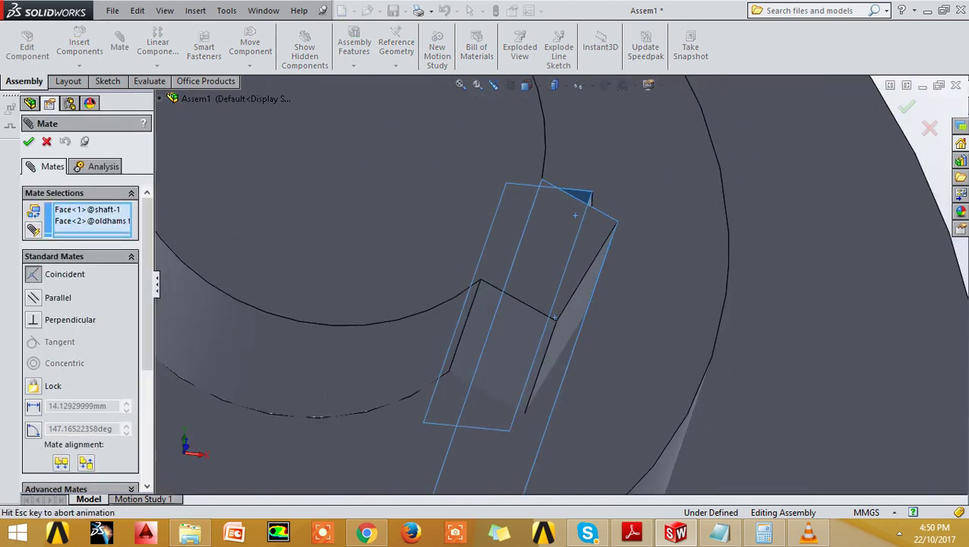
pyautogui.scroll(3, 569, 288)
pyautogui.scroll(3, 581, 275)
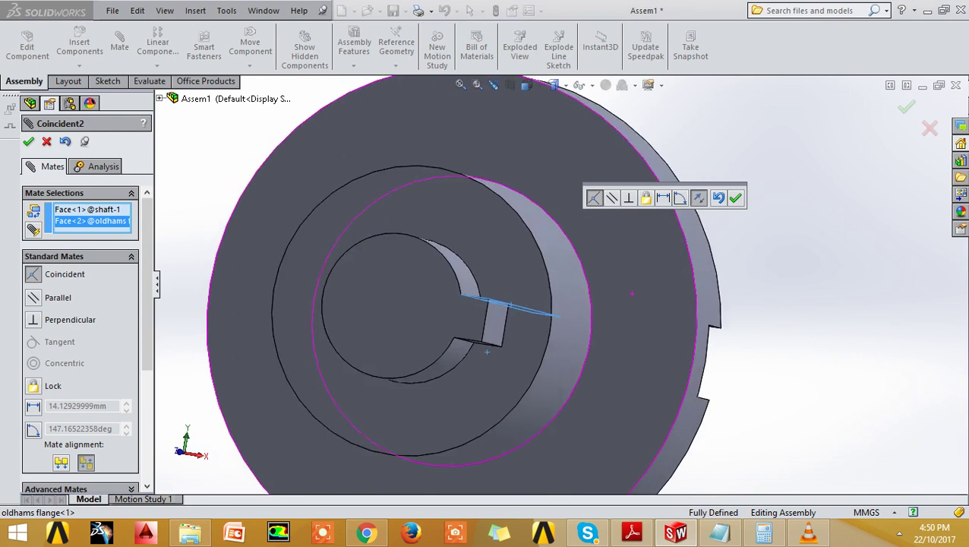
pyautogui.moveTo(581, 275); pyautogui.dragTo(451, 365, button='middle')
pyautogui.press('Return')
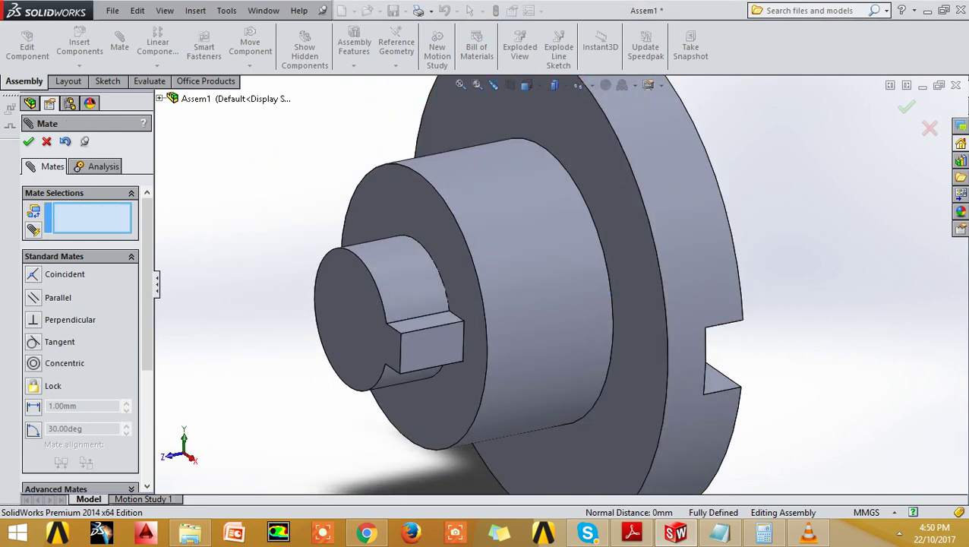
# Finish mating and return to the isometric view of the fully defined assembly.
pyautogui.click(28, 141)
pyautogui.moveTo(471, 326); pyautogui.dragTo(319, 227, button='middle')
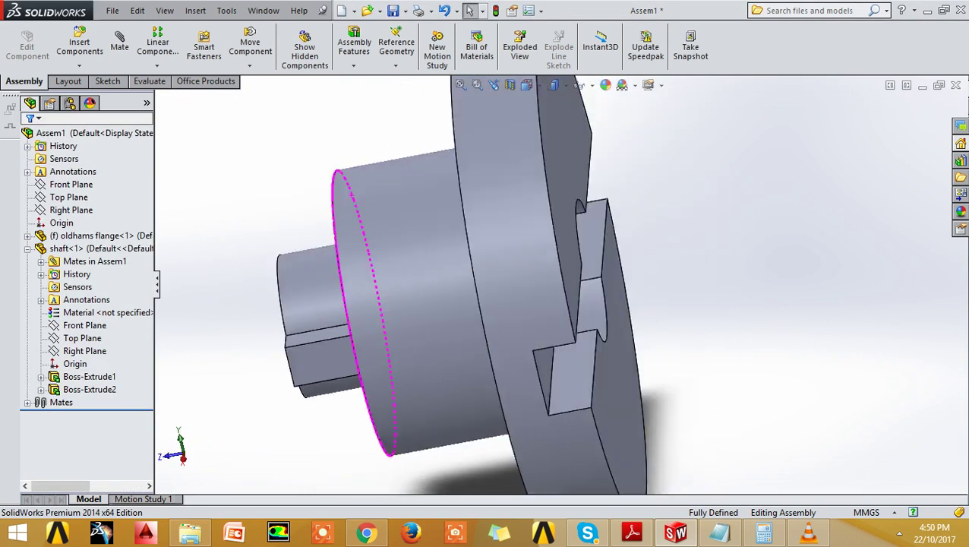
pyautogui.hotkey('ctrl', '7')
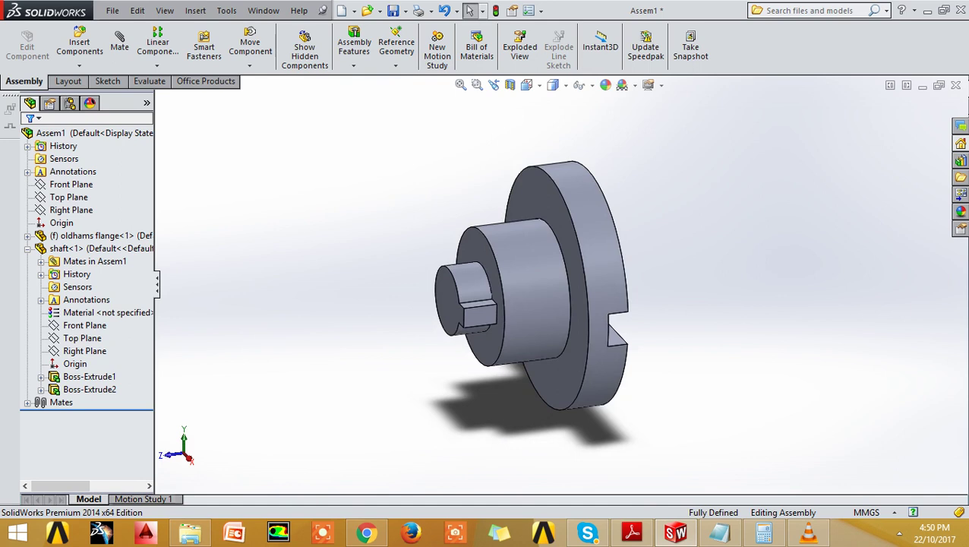
pyautogui.moveTo(525, 277); pyautogui.dragTo(501, 274, button='middle')
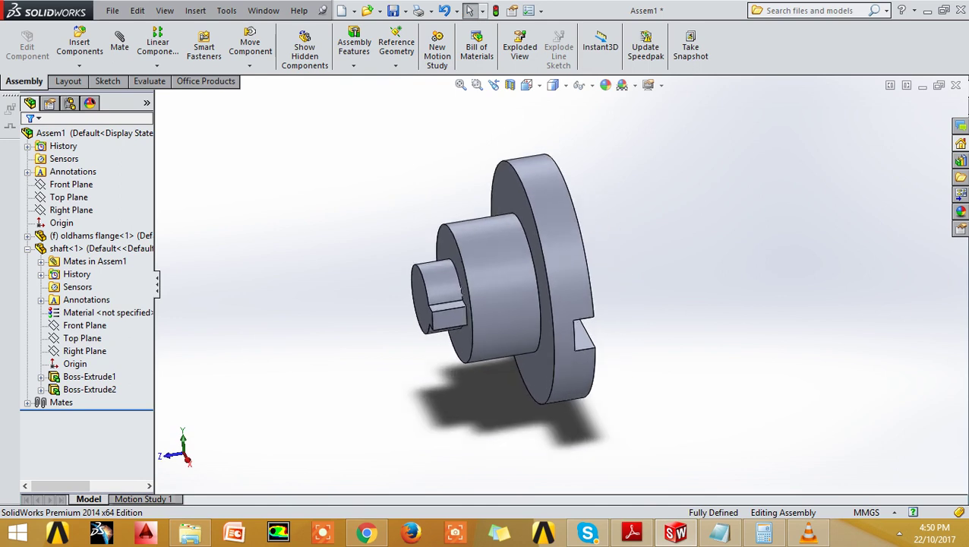
# Insert coupler.SLDPRT into the assembly next to the flange and shaft.
pyautogui.click(79, 45)
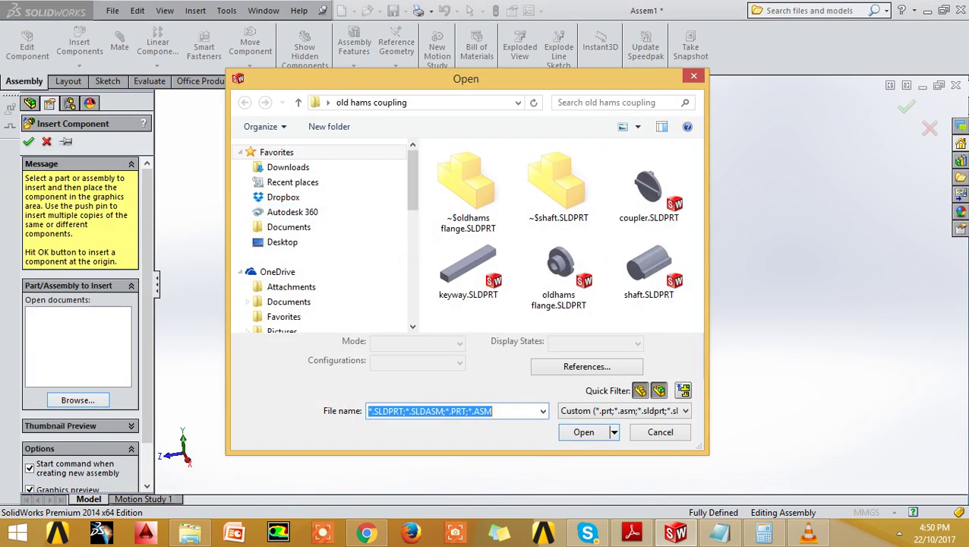
pyautogui.click(648, 186)
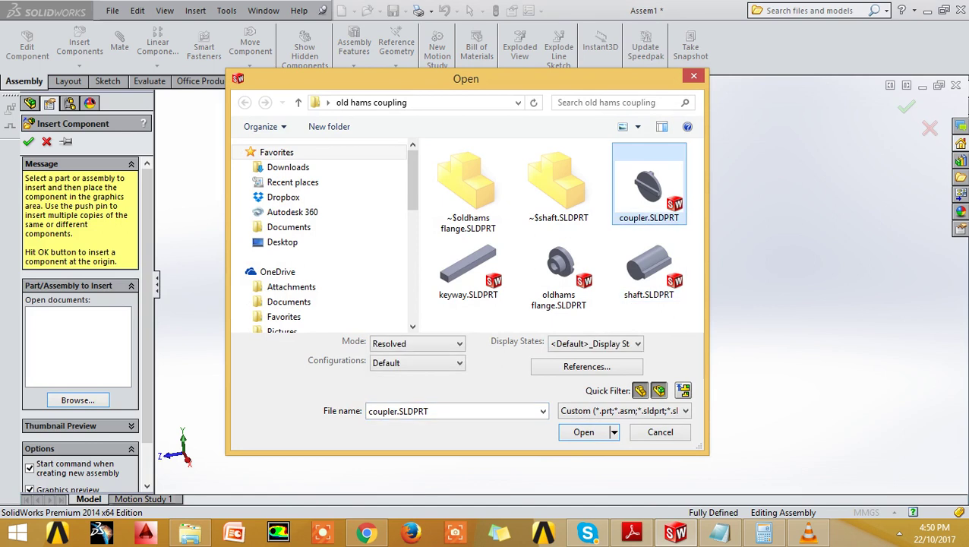
pyautogui.press('Return')
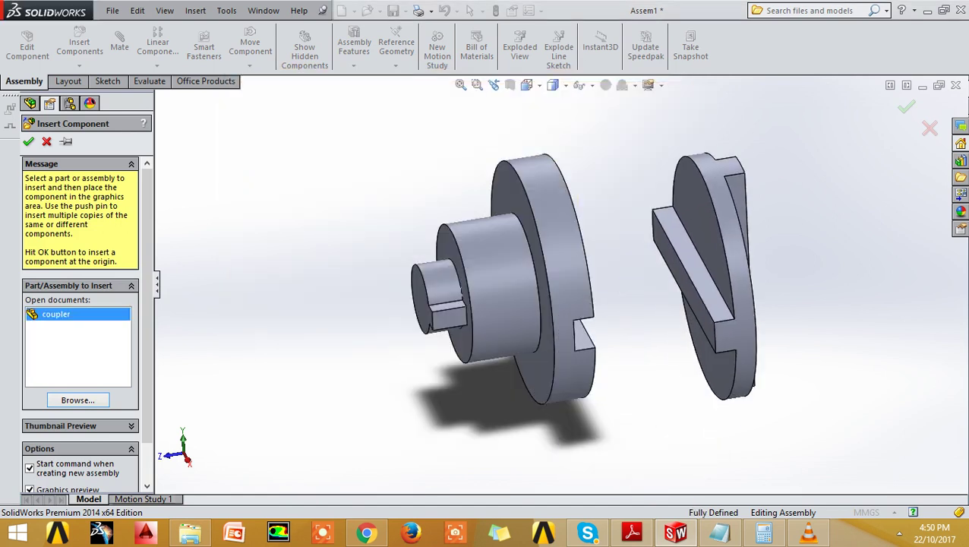
pyautogui.press('Return')
pyautogui.moveTo(486, 304); pyautogui.dragTo(699, 274, button='middle')
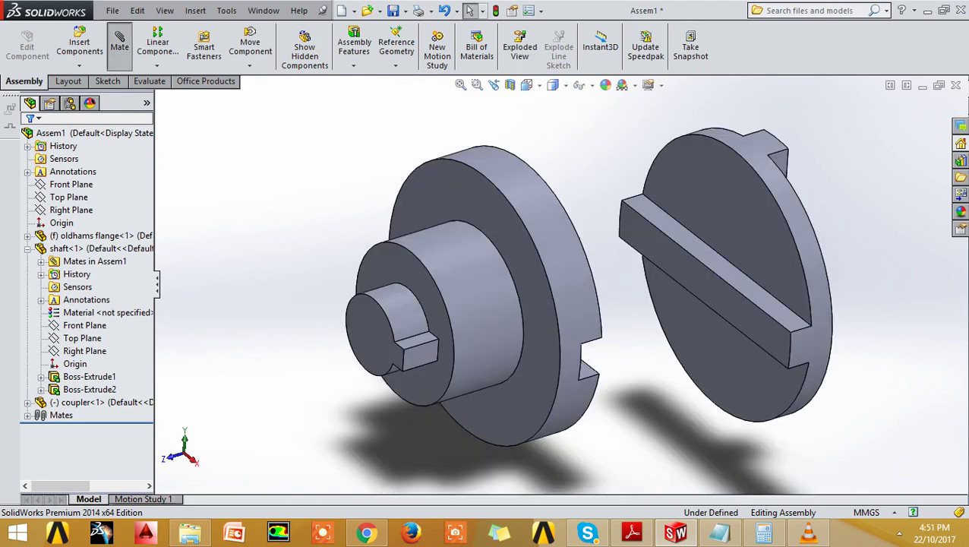
# Mate the coupler's round face concentric with the flange's outer face, then check the PDF drawing.
pyautogui.click(119, 41)
pyautogui.click(669, 205)
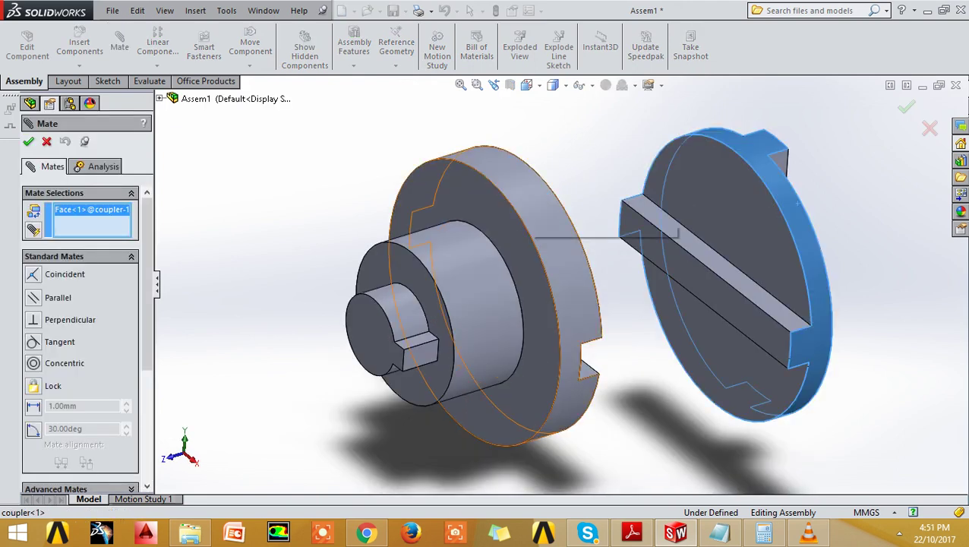
pyautogui.click(486, 228)
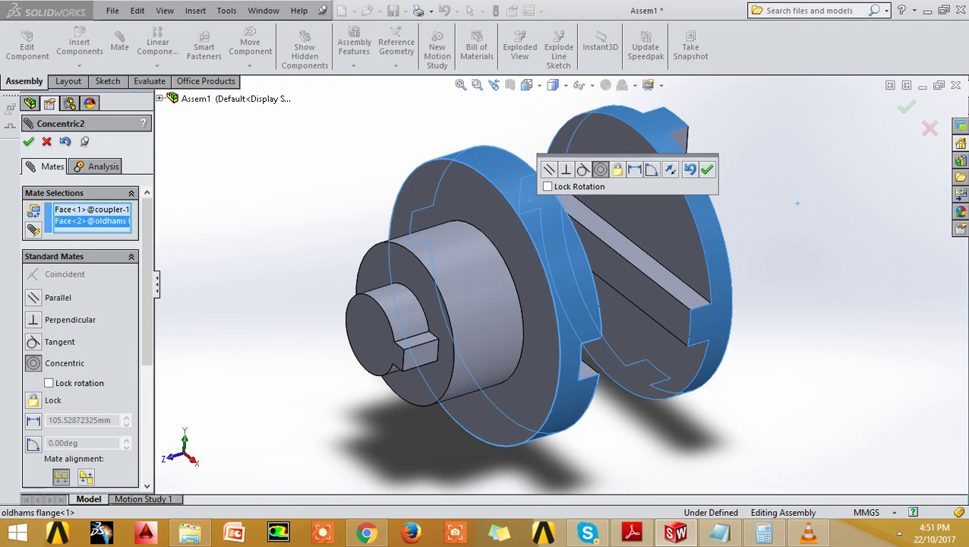
pyautogui.press('Return')
pyautogui.moveTo(797, 203); pyautogui.dragTo(752, 205, button='middle')
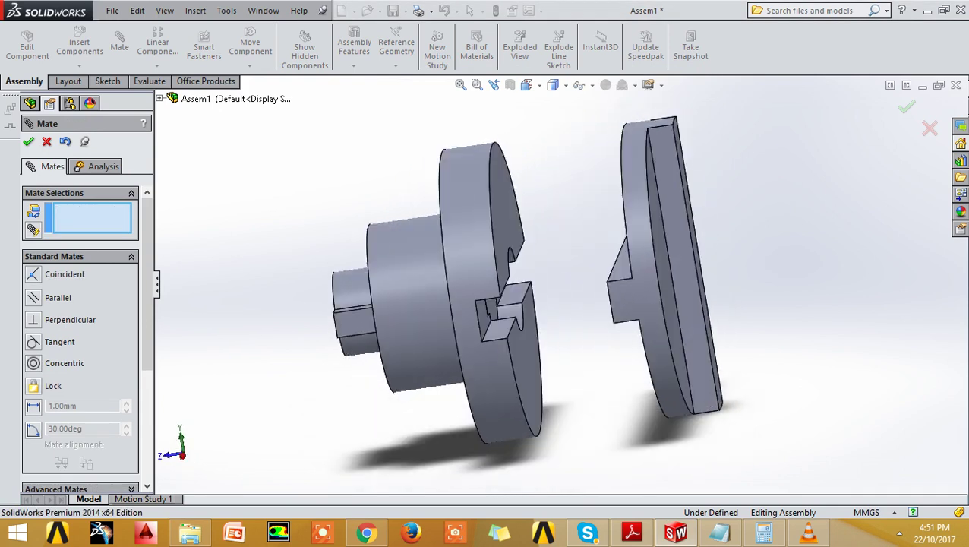
pyautogui.click(632, 531)
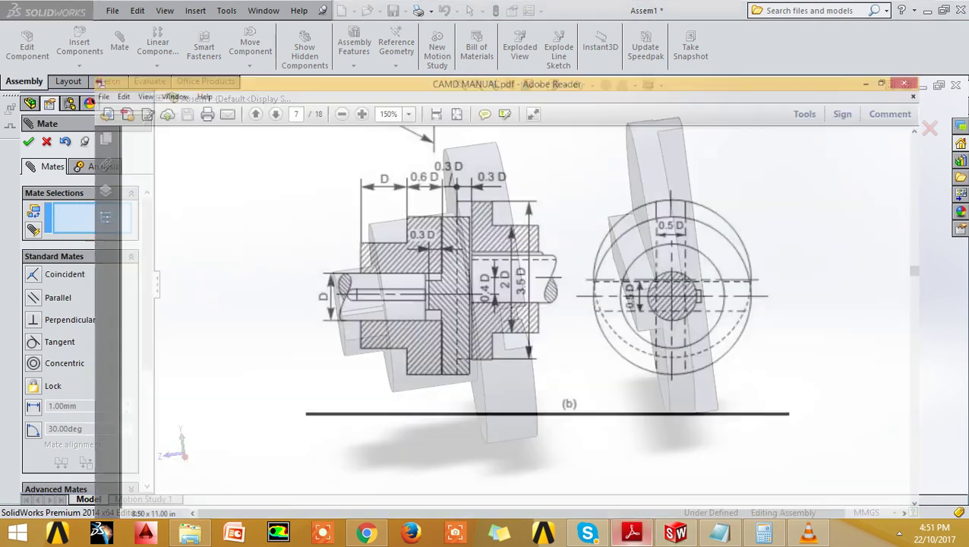
pyautogui.click(632, 531)
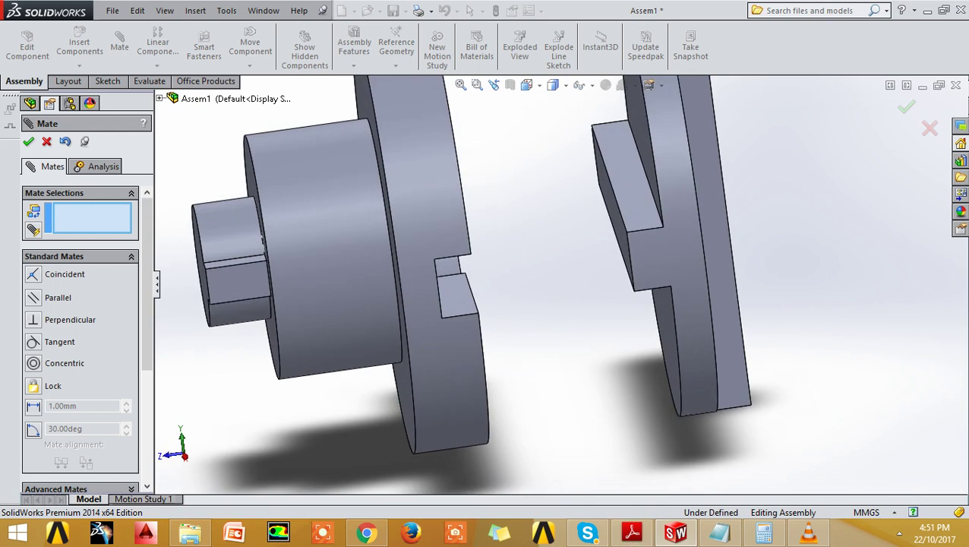
# Make the coupler tongue's side face coincident with the flange slot face.
pyautogui.moveTo(652, 289); pyautogui.dragTo(608, 292, button='middle')
pyautogui.click(593, 243)
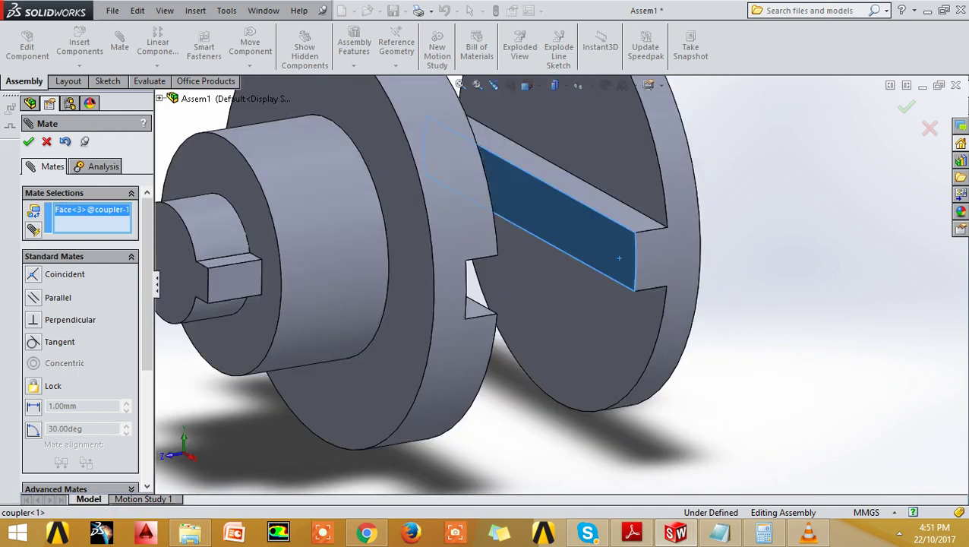
pyautogui.moveTo(592, 243); pyautogui.dragTo(606, 257, button='middle')
pyautogui.click(446, 269)
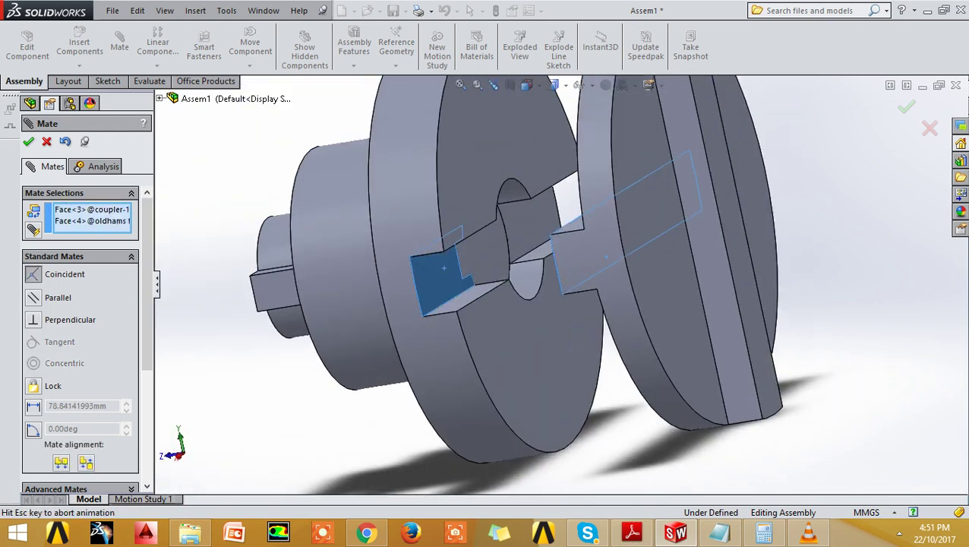
pyautogui.click(426, 236)
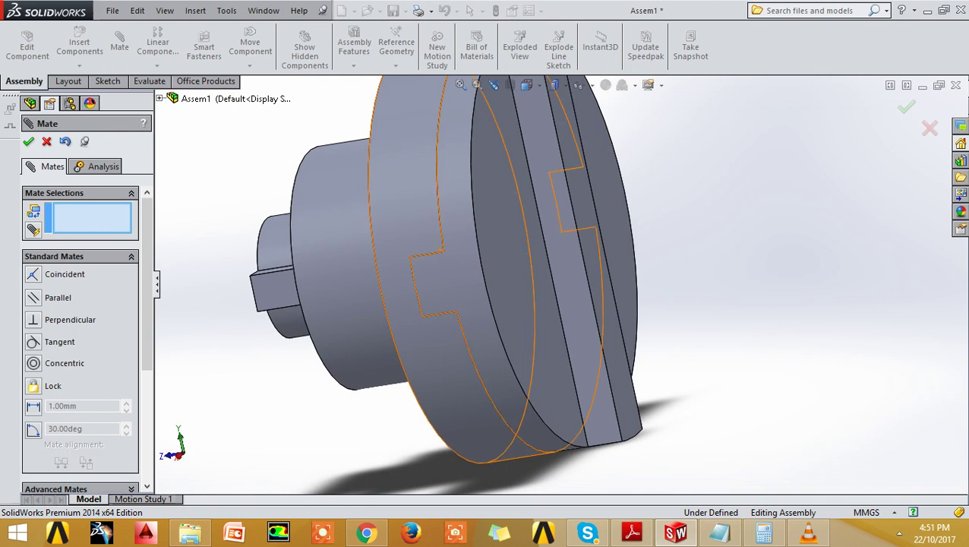
pyautogui.press('Escape')
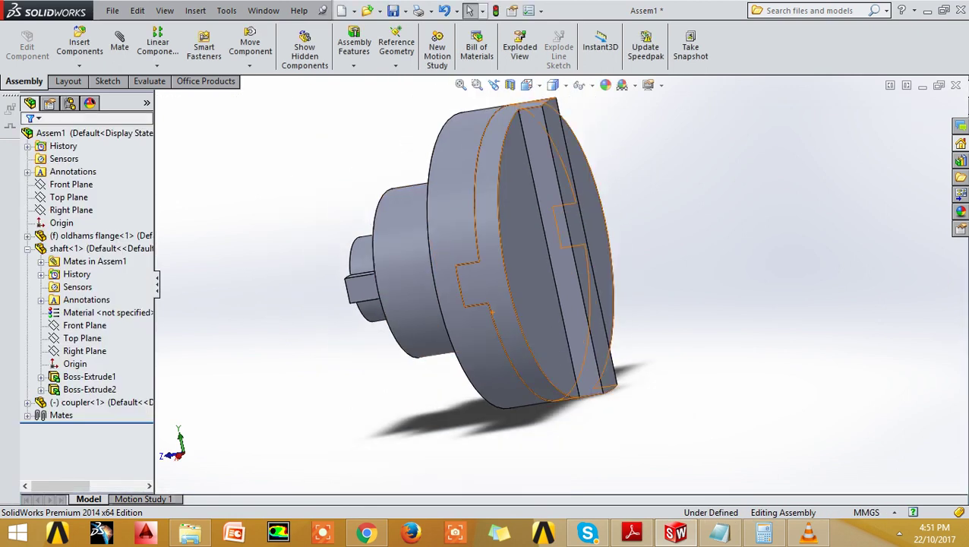
pyautogui.moveTo(501, 289); pyautogui.dragTo(455, 288, button='middle')
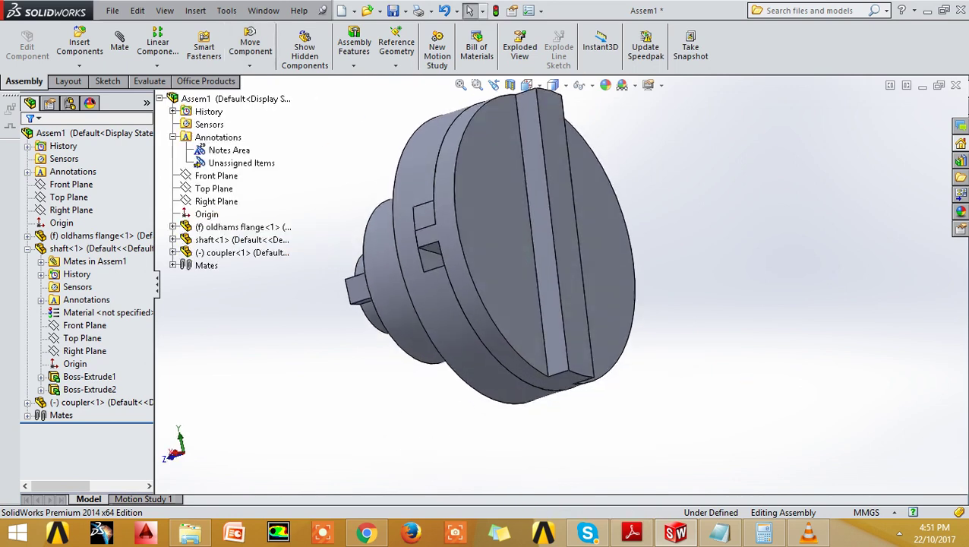
# Add a coincident mate between the coupler notch face and the flange, fully defining the assembly.
pyautogui.click(119, 46)
pyautogui.scroll(-5, 369, 232)
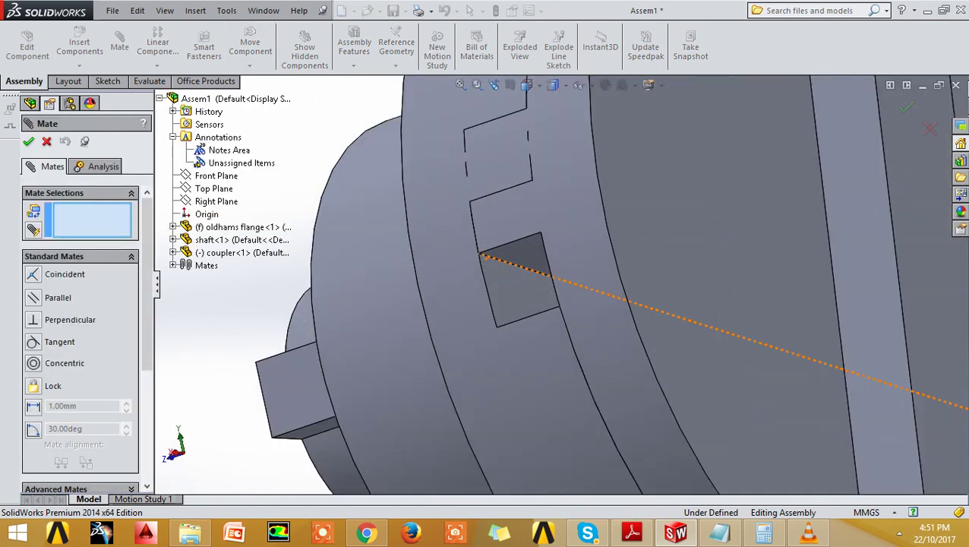
pyautogui.click(516, 252)
pyautogui.click(517, 252)
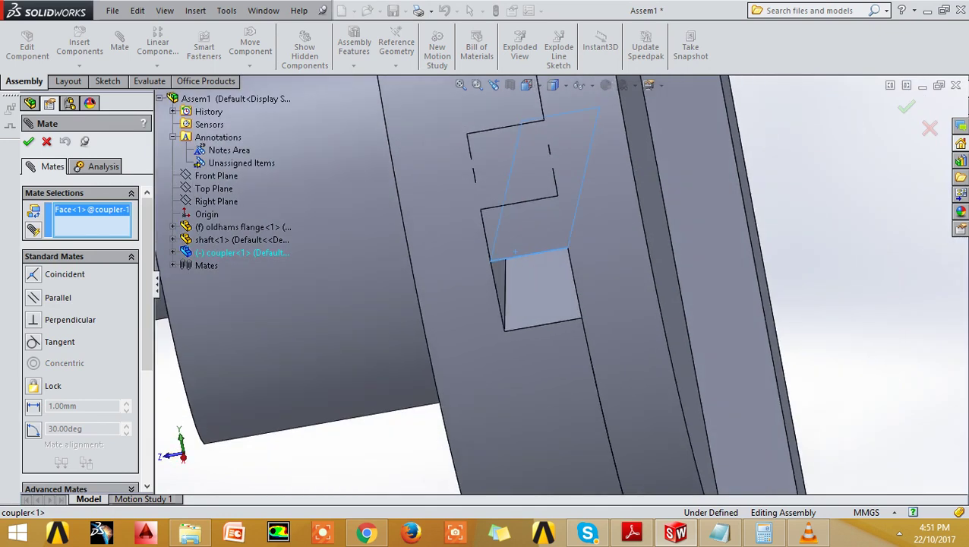
pyautogui.scroll(5, 558, 295)
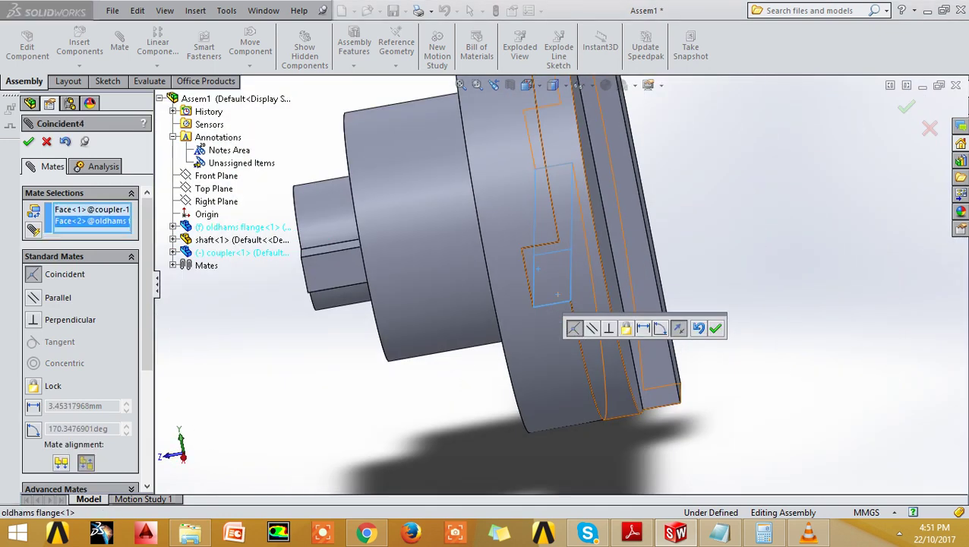
pyautogui.click(716, 328)
pyautogui.scroll(3, 531, 304)
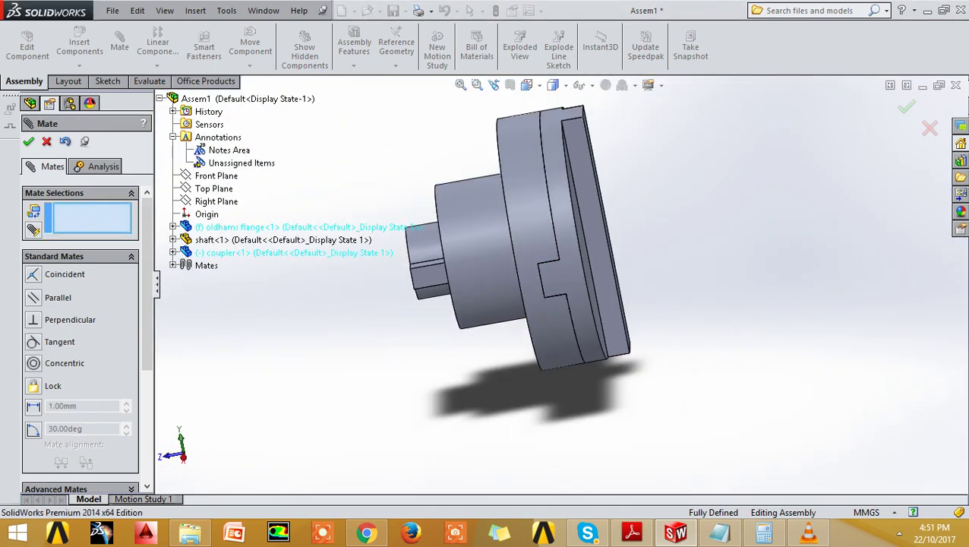
pyautogui.press('Return')
pyautogui.press('Left')
pyautogui.press('Left')
pyautogui.press('Left')
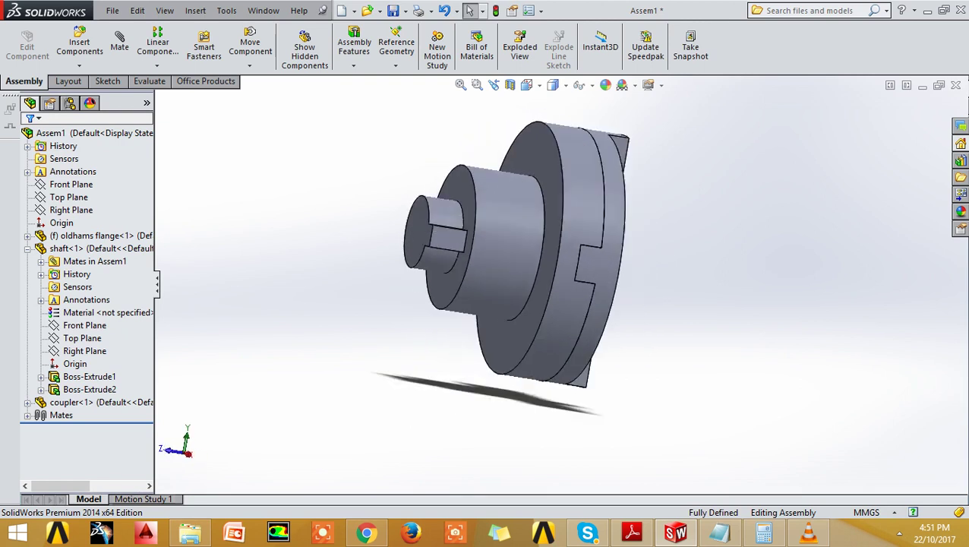
pyautogui.press('Left')
# Insert a second oldhams flange.SLDPRT into the assembly.
pyautogui.click(79, 44)
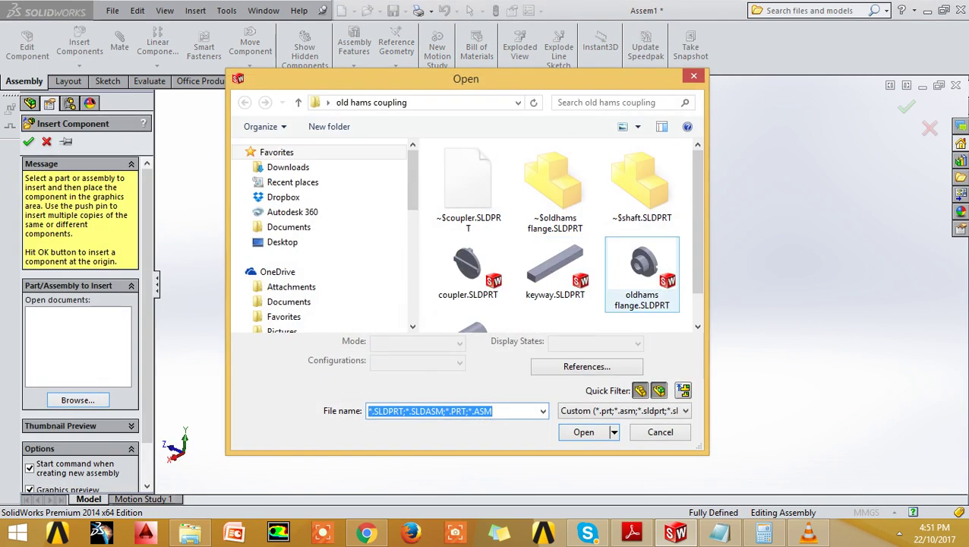
pyautogui.scroll(-2, 641, 274)
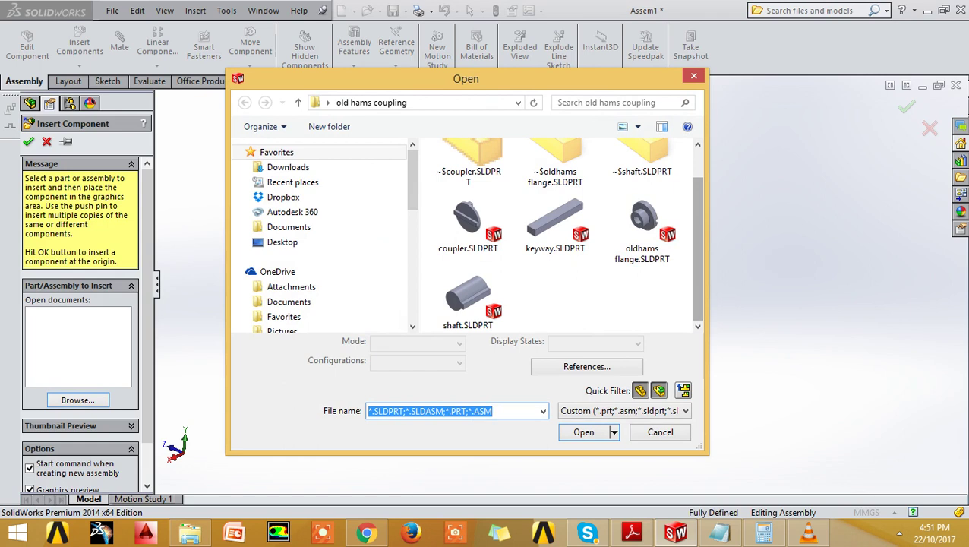
pyautogui.click(642, 224)
pyautogui.doubleClick(641, 224)
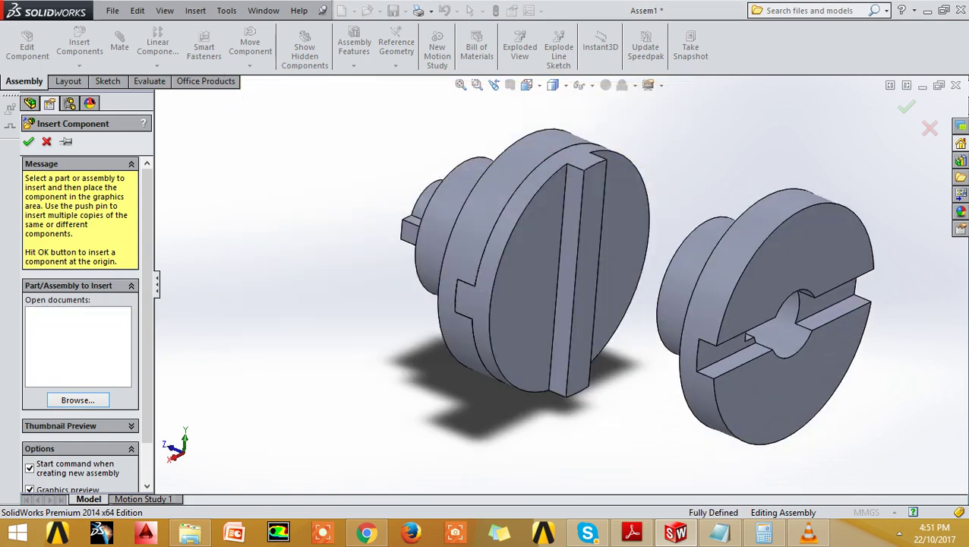
pyautogui.click(767, 315)
pyautogui.moveTo(767, 315); pyautogui.dragTo(684, 304, button='middle')
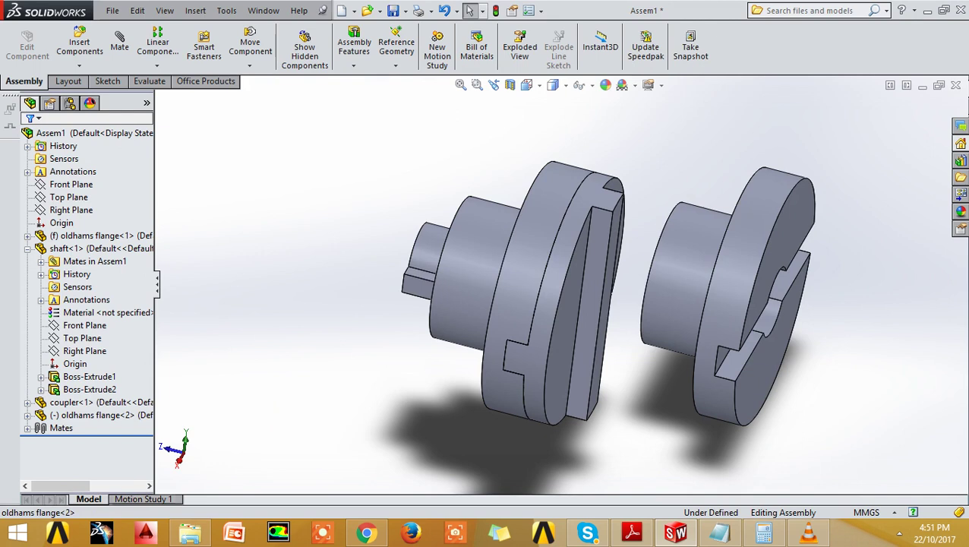
# Rotate the second flange so its slotted face points toward the first flange.
pyautogui.click(249, 66)
pyautogui.click(288, 91)
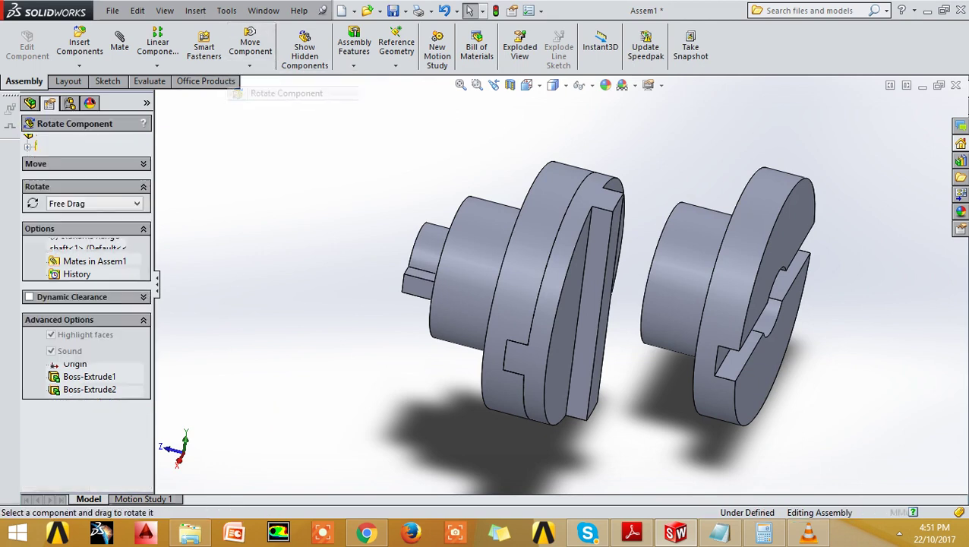
pyautogui.moveTo(767, 251)
pyautogui.mouseDown()
pyautogui.moveTo(754, 293)
pyautogui.moveTo(729, 288)
pyautogui.moveTo(733, 215)
pyautogui.moveTo(769, 285)
pyautogui.mouseUp()
pyautogui.click(28, 141)
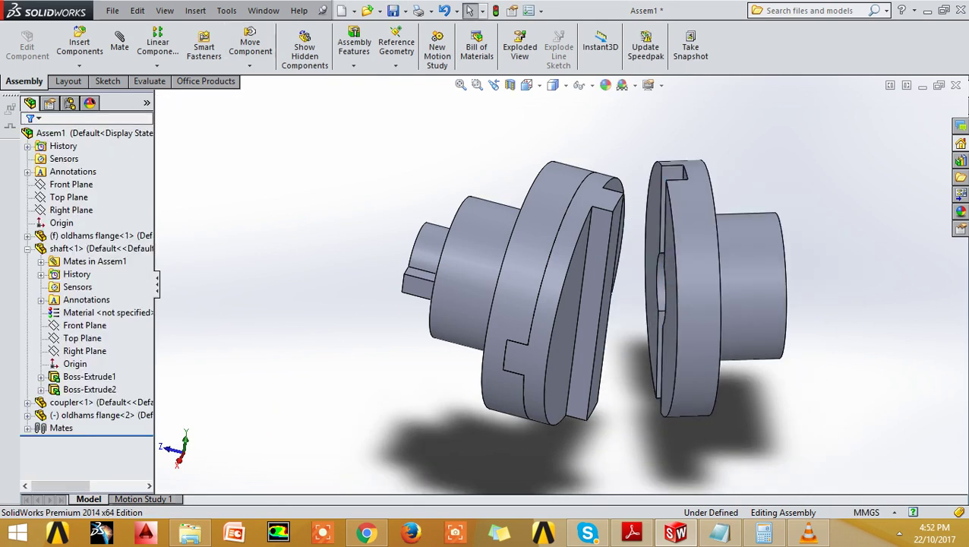
# Begin a mate on the second flange's outer face, then cancel it and reorient the view.
pyautogui.click(119, 45)
pyautogui.scroll(-5, 676, 174)
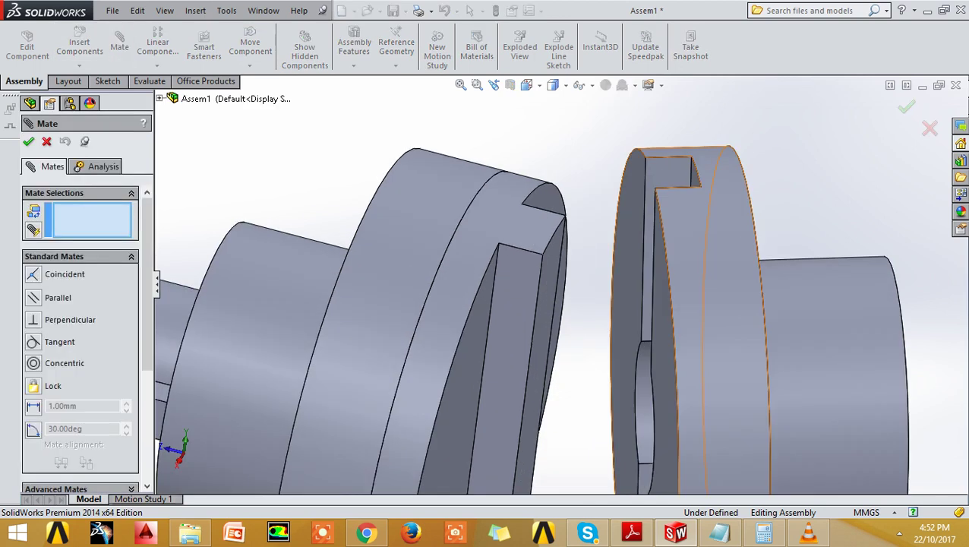
pyautogui.click(721, 245)
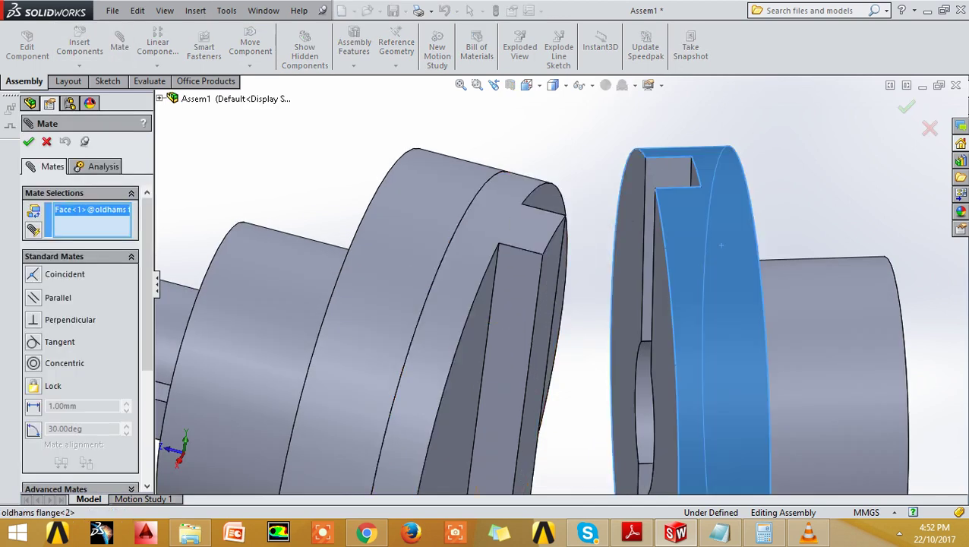
pyautogui.scroll(3, 654, 262)
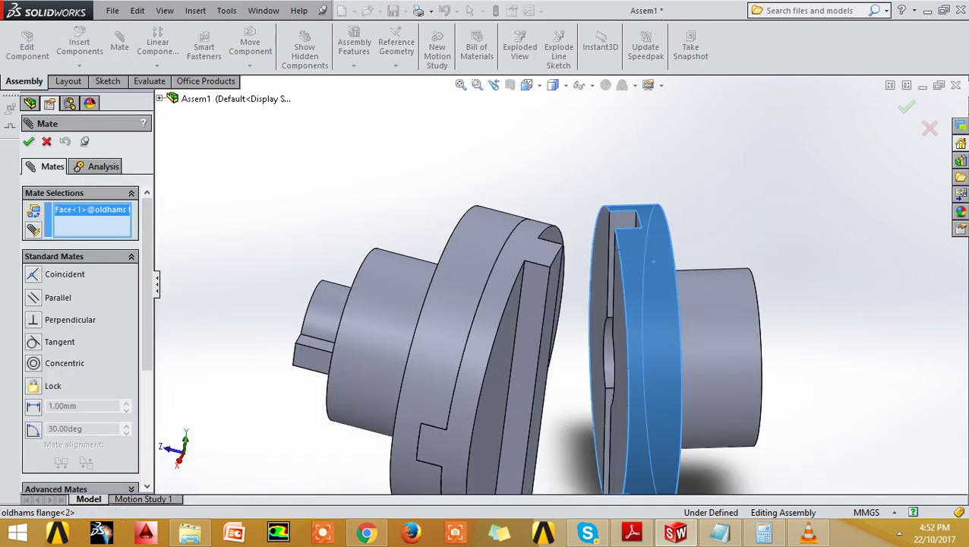
pyautogui.press('Escape')
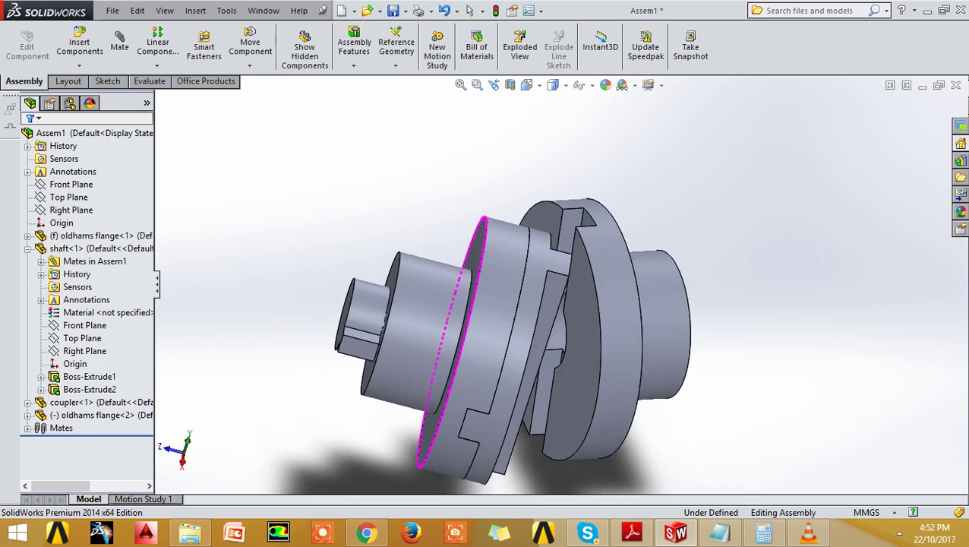
pyautogui.moveTo(532, 304); pyautogui.dragTo(566, 247, button='middle')
pyautogui.scroll(-3, 566, 247)
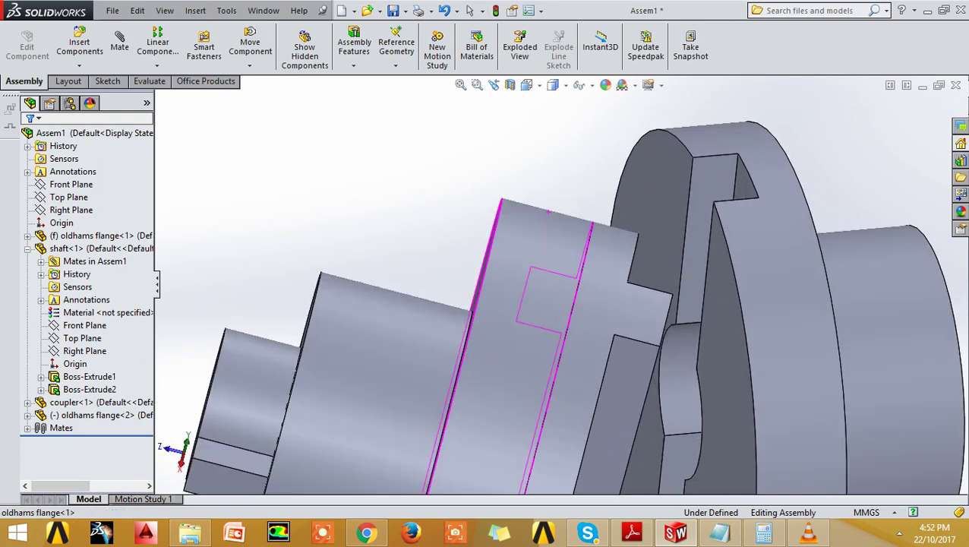
# Make the second flange's slot face coincident with the matching coupler face.
pyautogui.press('Return')
pyautogui.click(702, 228)
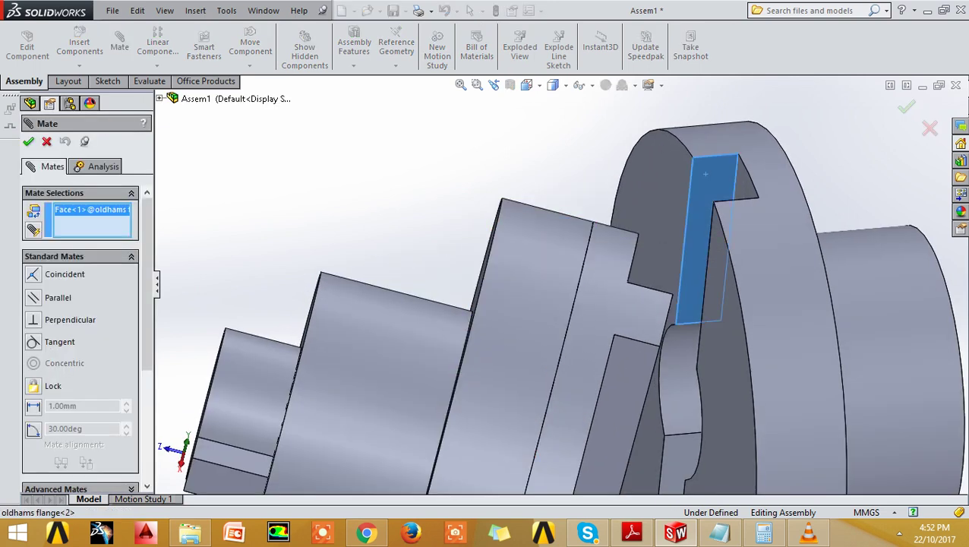
pyautogui.moveTo(702, 227)
pyautogui.mouseDown(button='middle')
pyautogui.moveTo(689, 177)
pyautogui.moveTo(713, 326)
pyautogui.mouseUp(button='middle')
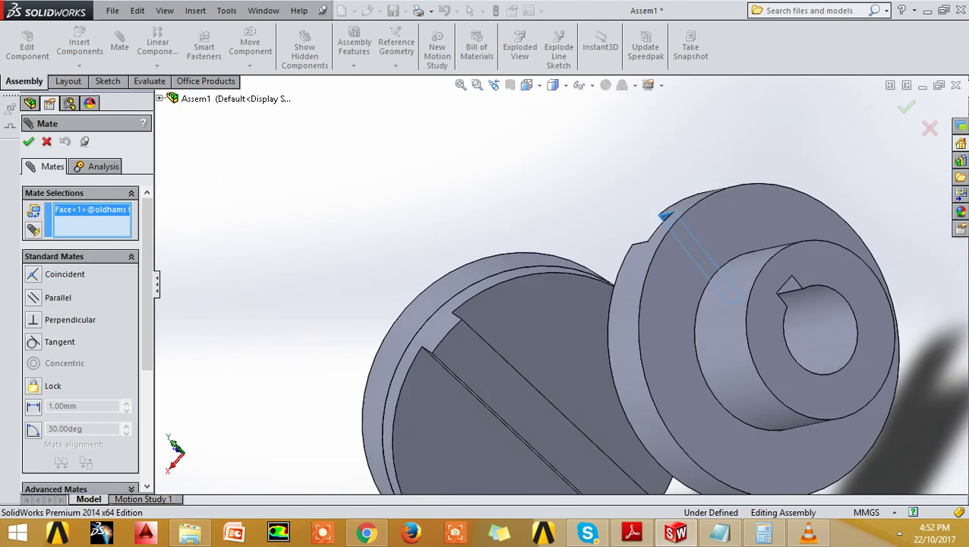
pyautogui.scroll(-3, 425, 371)
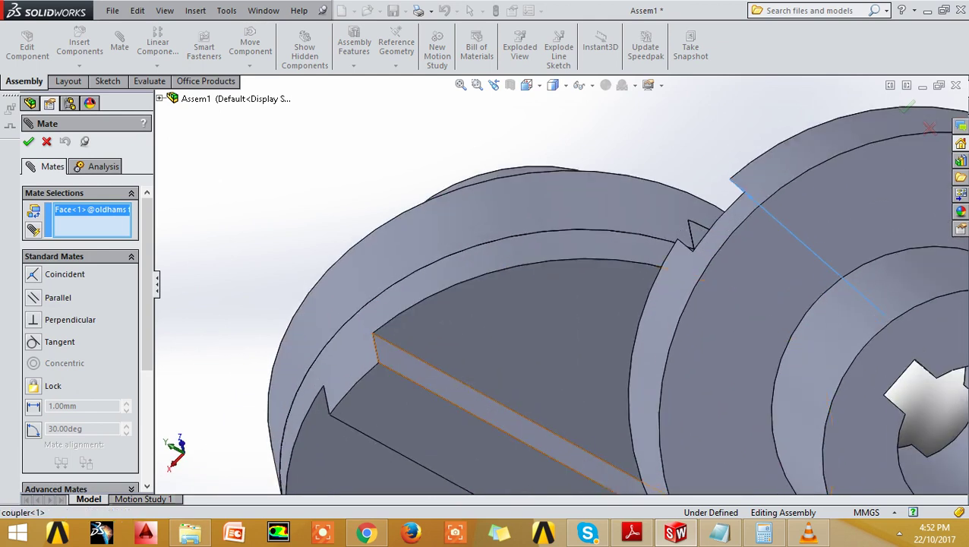
pyautogui.click(426, 371)
pyautogui.scroll(5, 749, 196)
pyautogui.scroll(3, 749, 197)
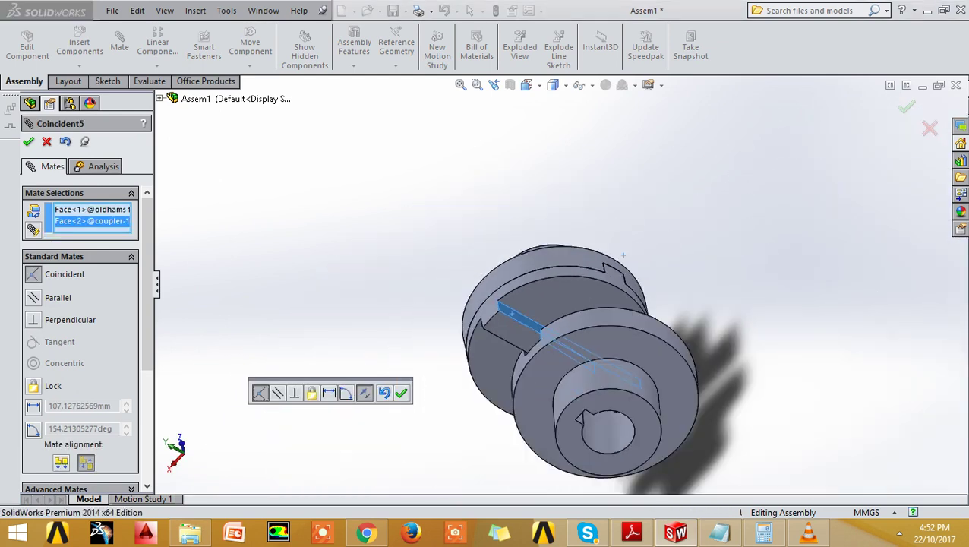
pyautogui.moveTo(750, 196); pyautogui.dragTo(599, 267, button='middle')
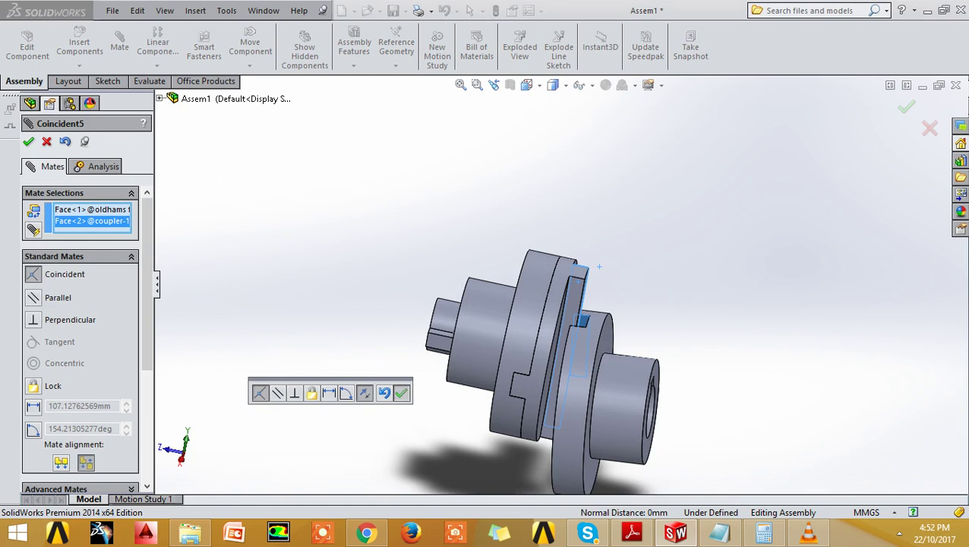
pyautogui.click(401, 393)
# Add a second coincident mate between another flange face and coupler face.
pyautogui.moveTo(401, 392); pyautogui.dragTo(524, 304, button='middle')
pyautogui.moveTo(532, 319); pyautogui.dragTo(562, 289, button='middle')
pyautogui.scroll(-8, 531, 304)
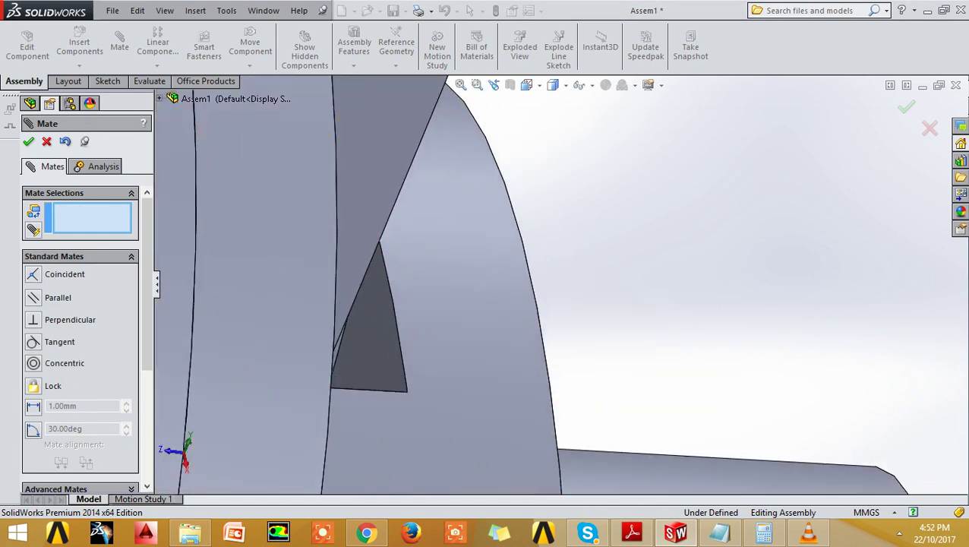
pyautogui.click(372, 327)
pyautogui.scroll(6, 372, 326)
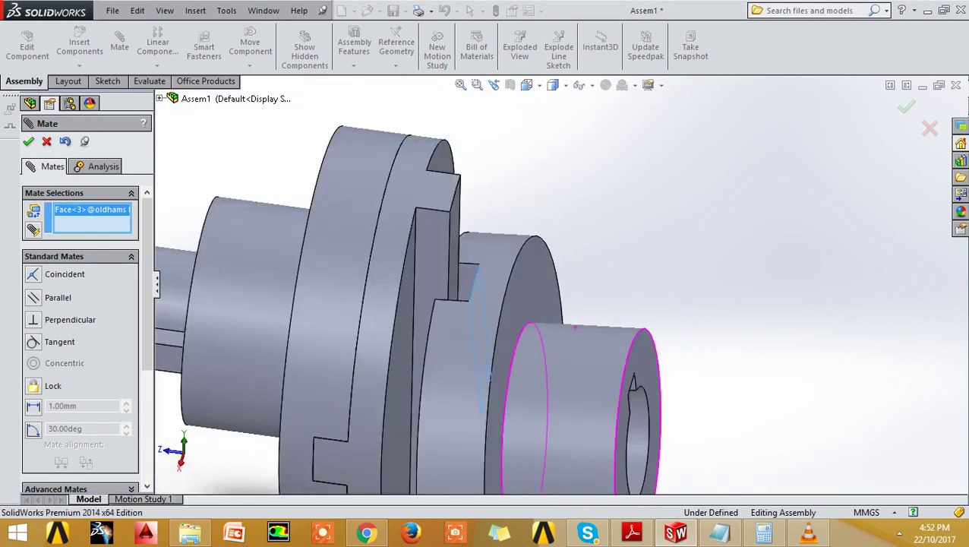
pyautogui.click(446, 228)
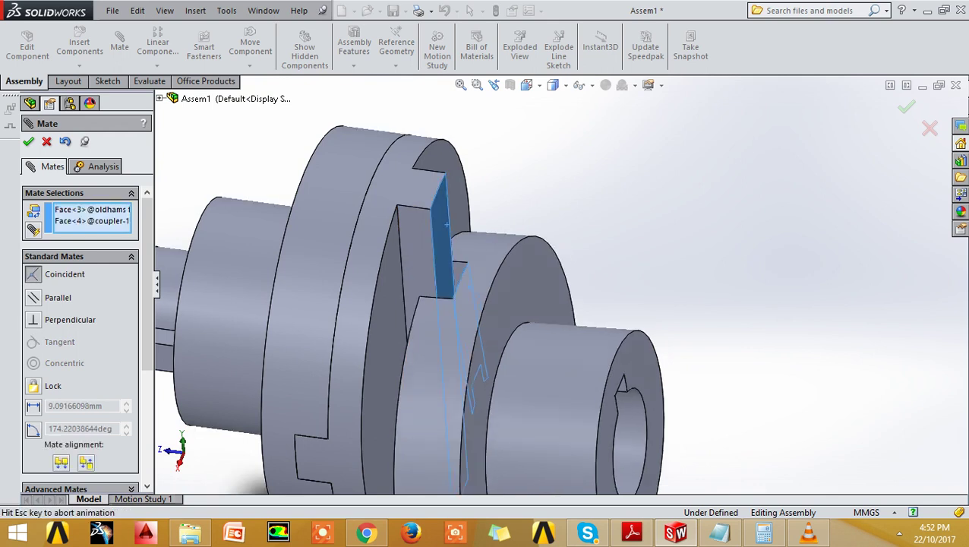
pyautogui.scroll(3, 569, 296)
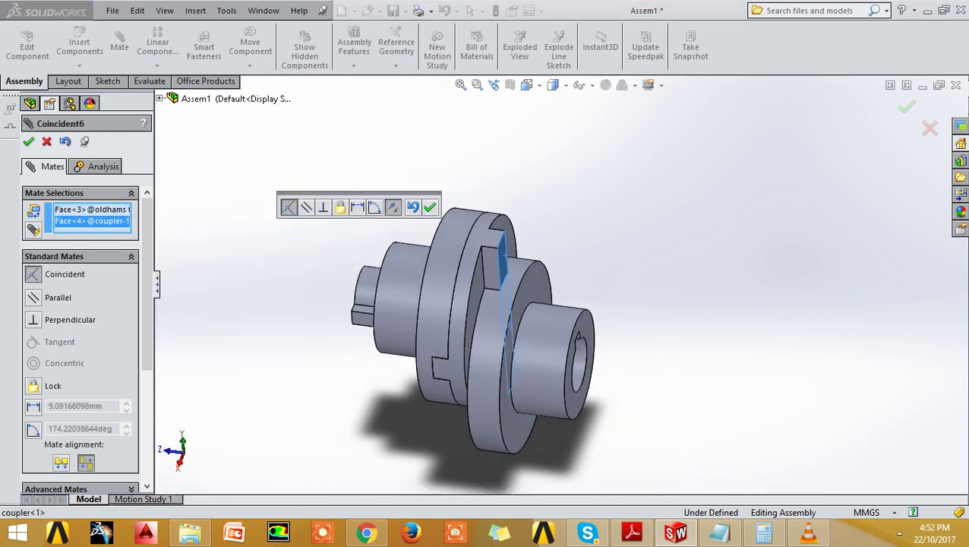
pyautogui.click(430, 207)
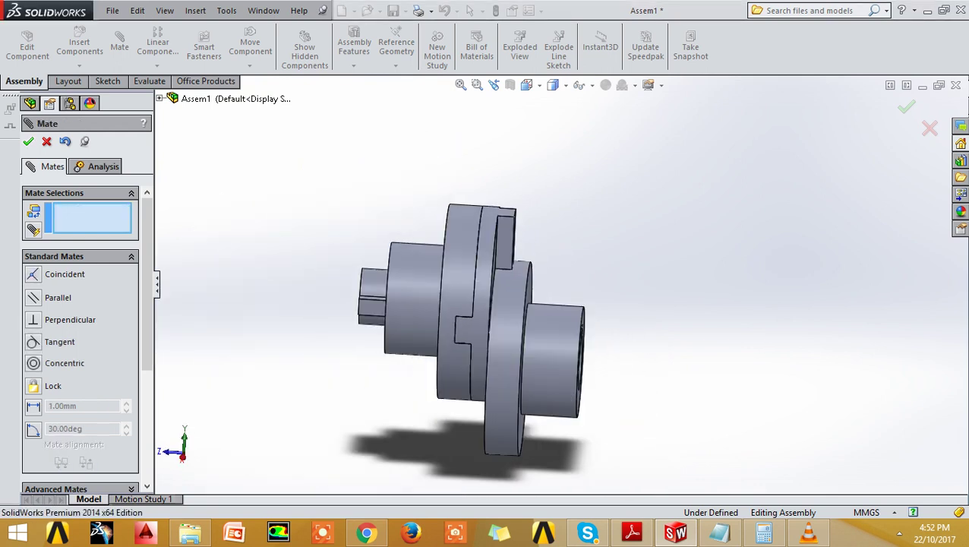
pyautogui.click(28, 142)
# Drag the flange to verify the mates hold and compare with the PDF coupling drawing.
pyautogui.moveTo(524, 326)
pyautogui.mouseDown()
pyautogui.moveTo(506, 320)
pyautogui.moveTo(507, 289)
pyautogui.moveTo(506, 326)
pyautogui.mouseUp()
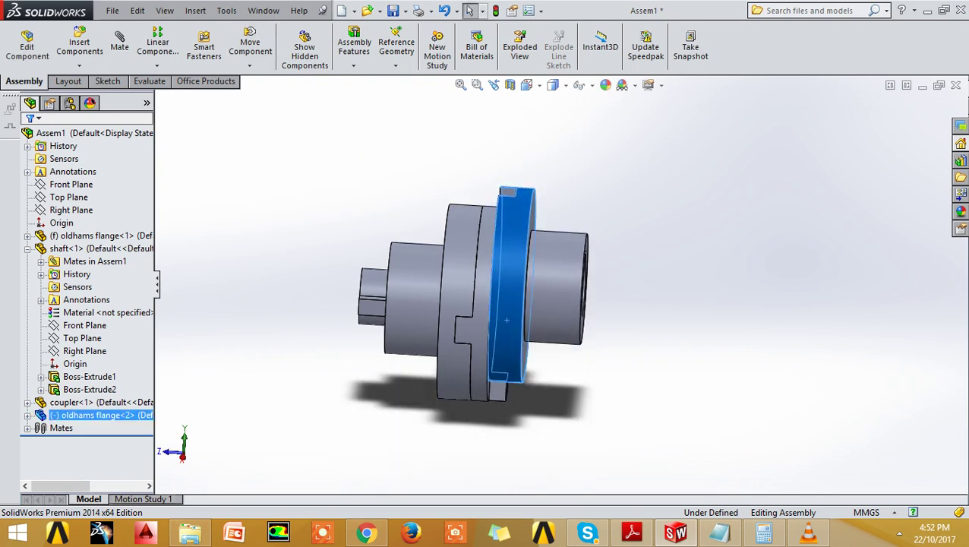
pyautogui.moveTo(506, 327); pyautogui.dragTo(547, 319, button='middle')
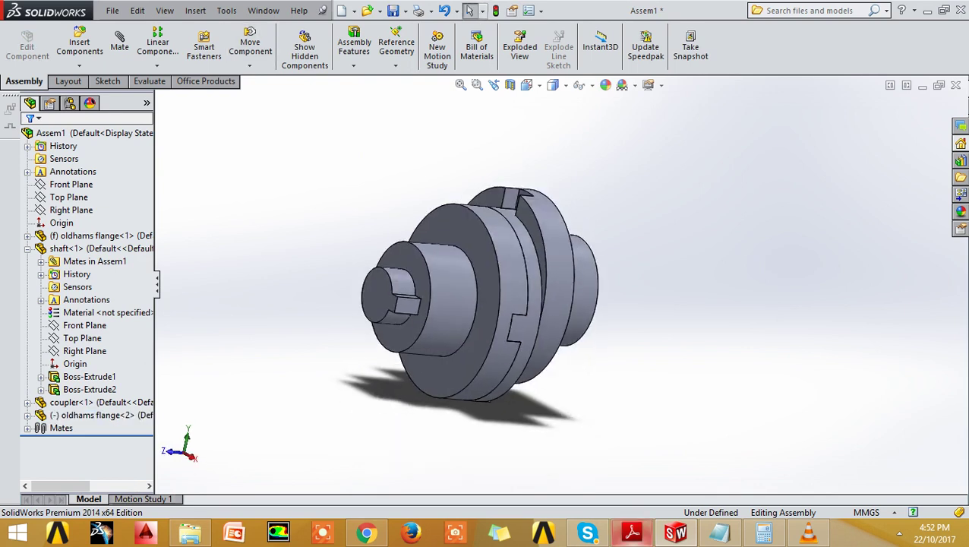
pyautogui.hotkey('alt', 'Tab')
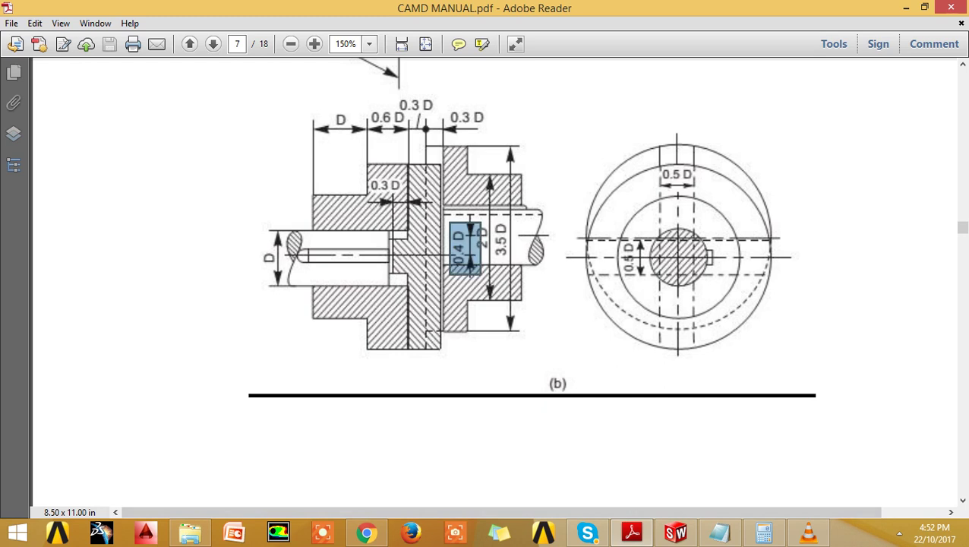
pyautogui.click(465, 250)
pyautogui.press('Escape')
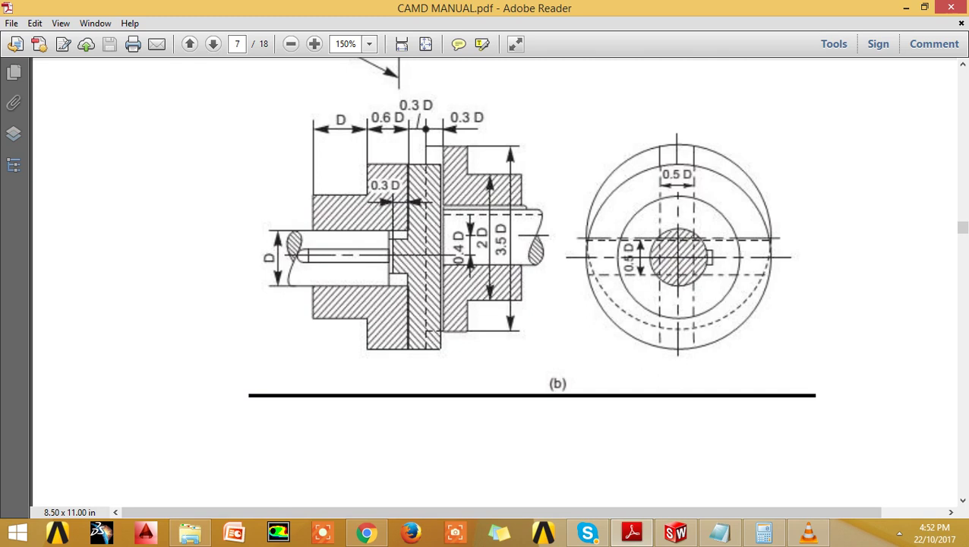
pyautogui.hotkey('alt', 'Tab')
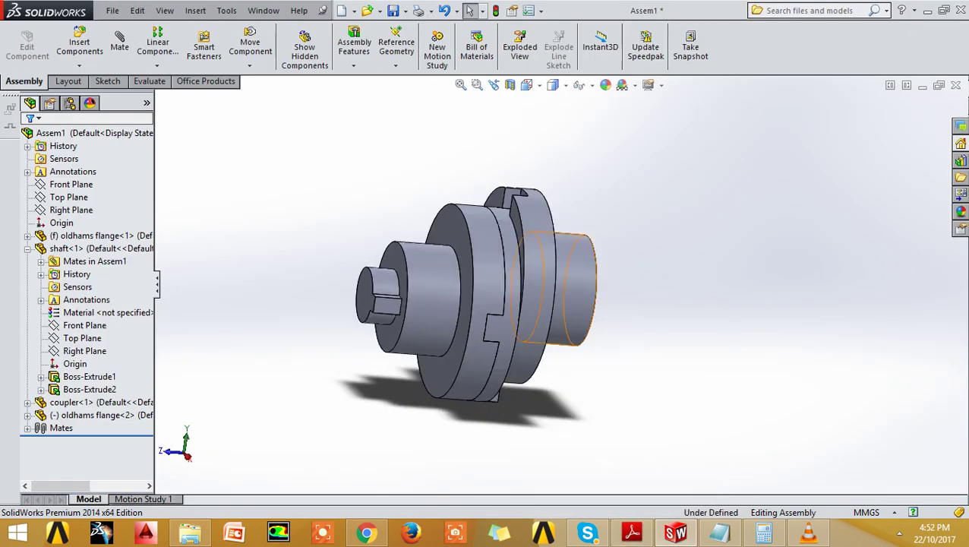
# Orbit the assembly and preview the flange's Front, Top and Right Planes.
pyautogui.moveTo(531, 304); pyautogui.dragTo(380, 304, button='middle')
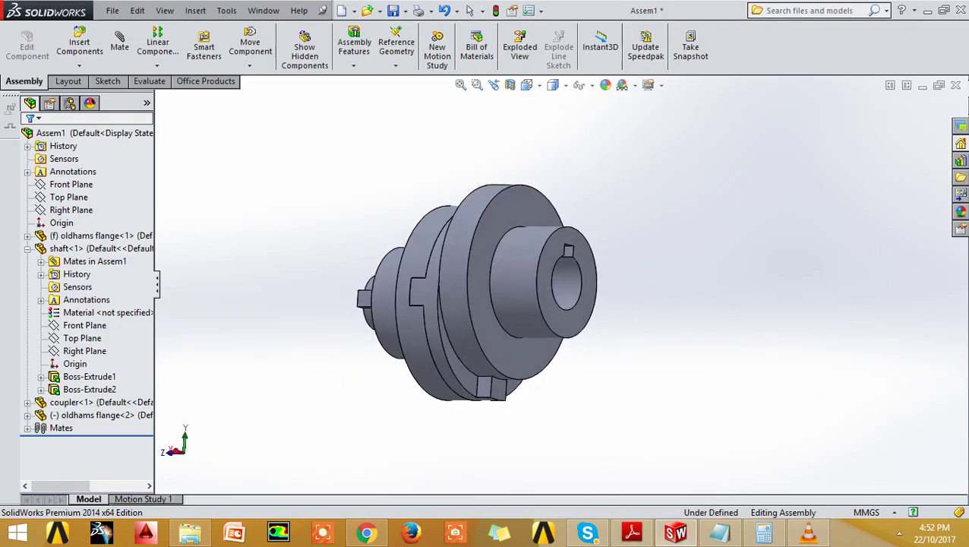
pyautogui.moveTo(486, 296)
pyautogui.mouseDown(button='middle')
pyautogui.moveTo(517, 296)
pyautogui.moveTo(501, 296)
pyautogui.mouseUp(button='middle')
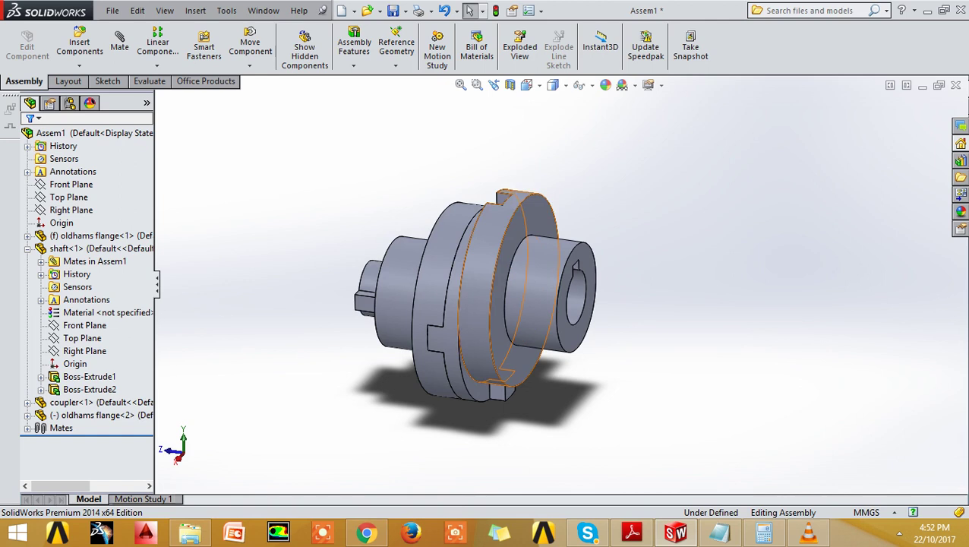
pyautogui.click(493, 246)
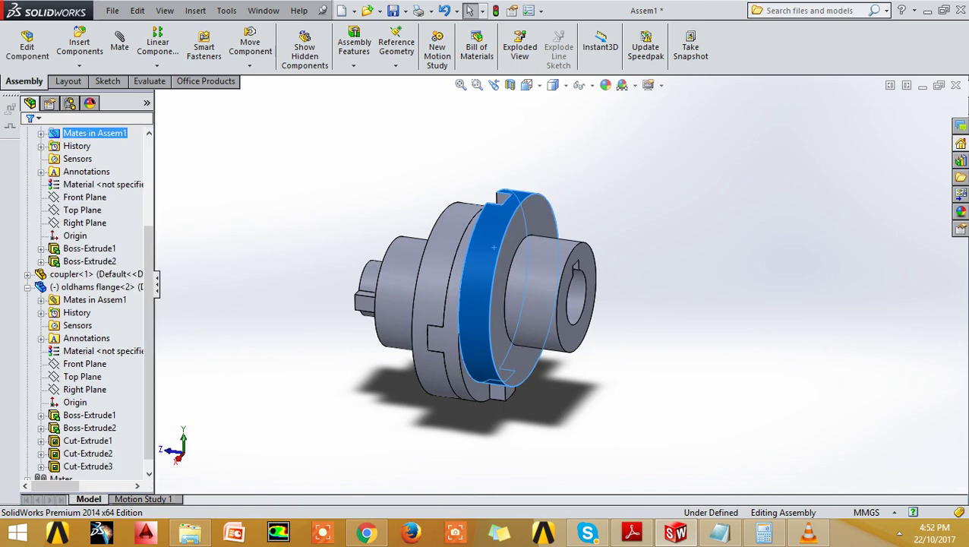
pyautogui.click(84, 364)
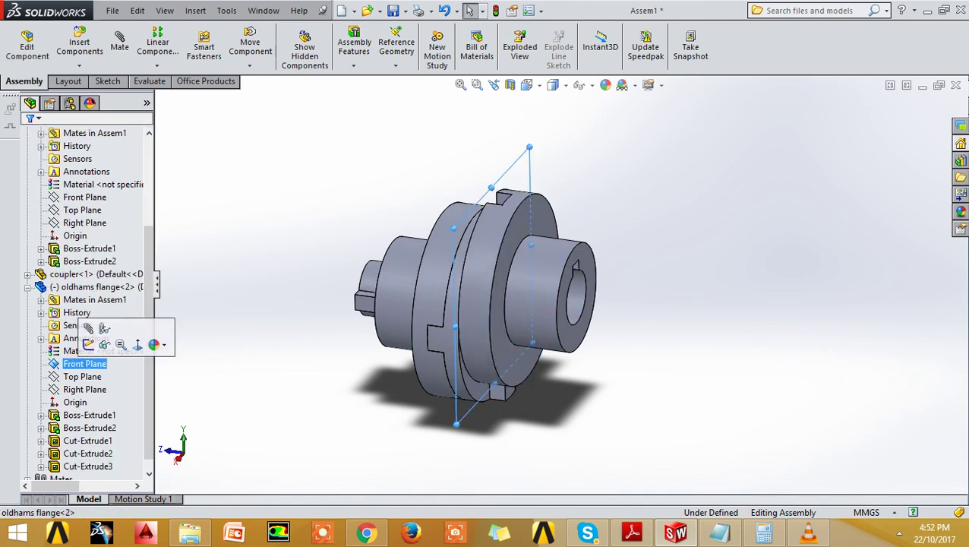
pyautogui.keyDown('ctrl'); pyautogui.click(82, 376); pyautogui.keyUp('ctrl')
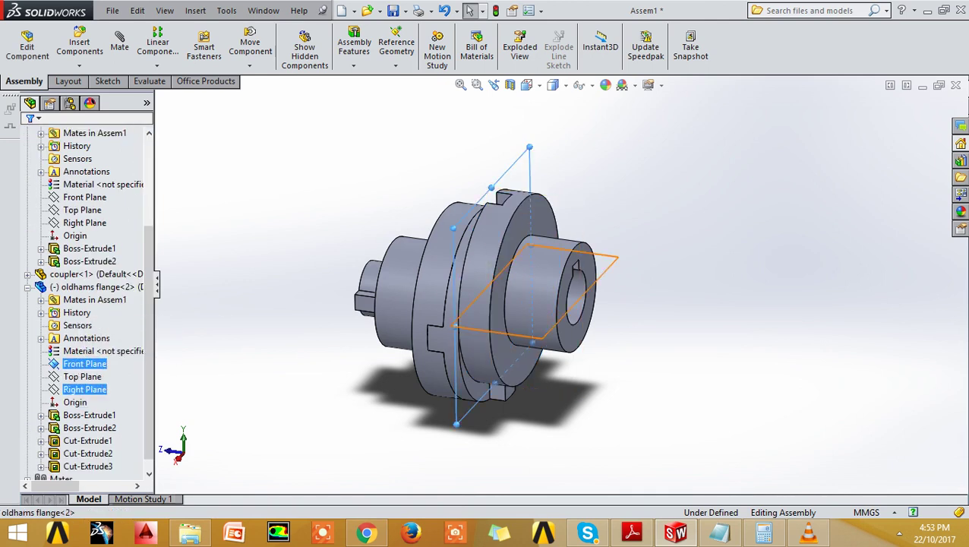
pyautogui.click(84, 389)
pyautogui.keyDown('ctrl'); pyautogui.click(82, 376); pyautogui.keyUp('ctrl')
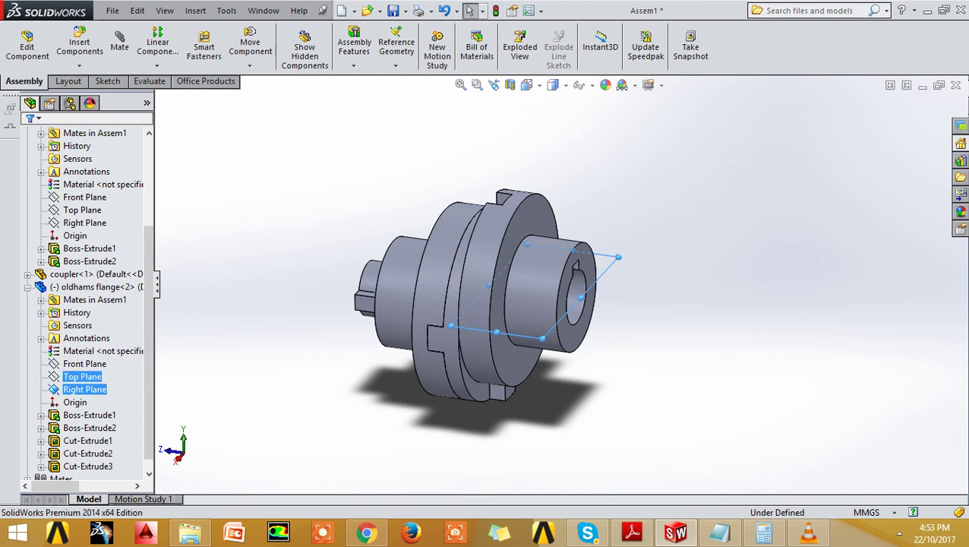
pyautogui.press('Escape')
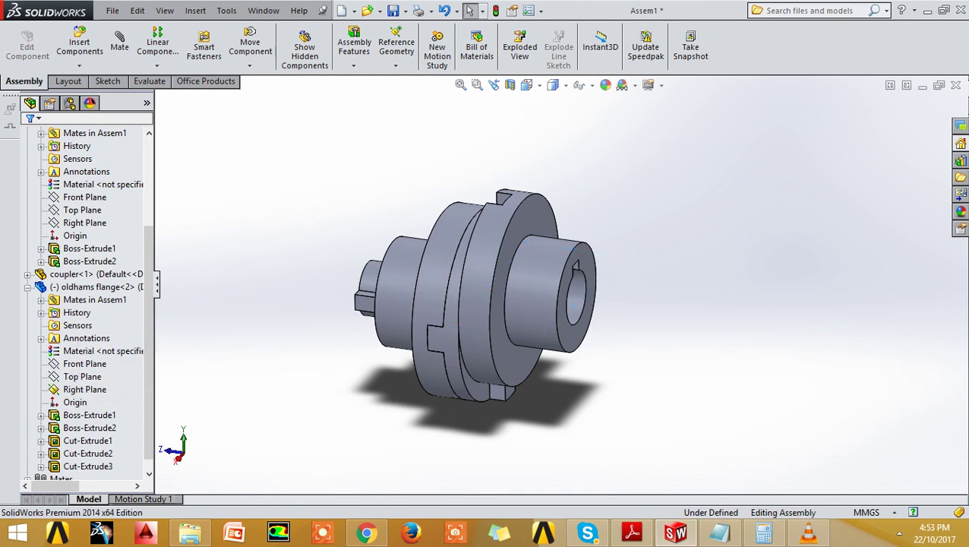
# Show the coupler's Top Plane in the graphics area.
pyautogui.scroll(-3, 426, 315)
pyautogui.click(459, 348)
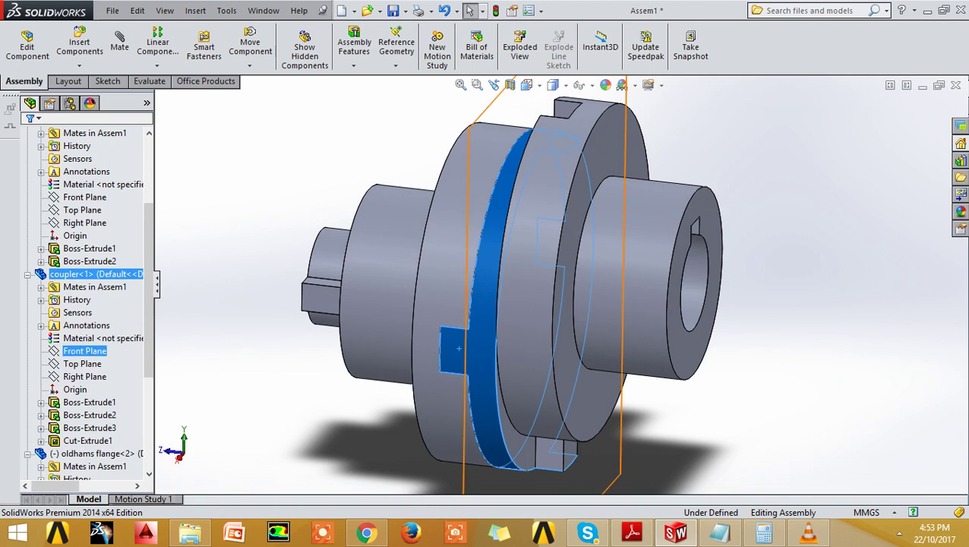
pyautogui.click(82, 362)
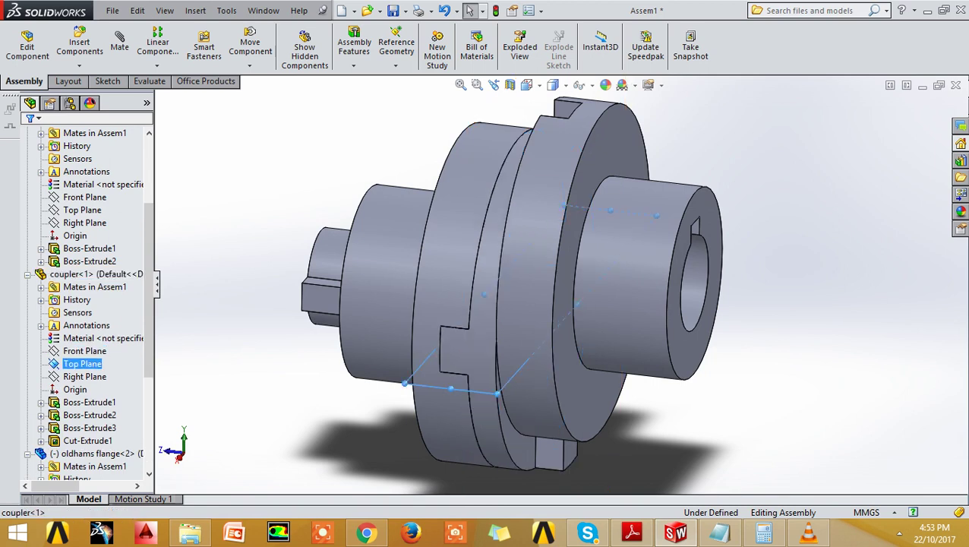
pyautogui.rightClick(82, 360)
pyautogui.click(100, 323)
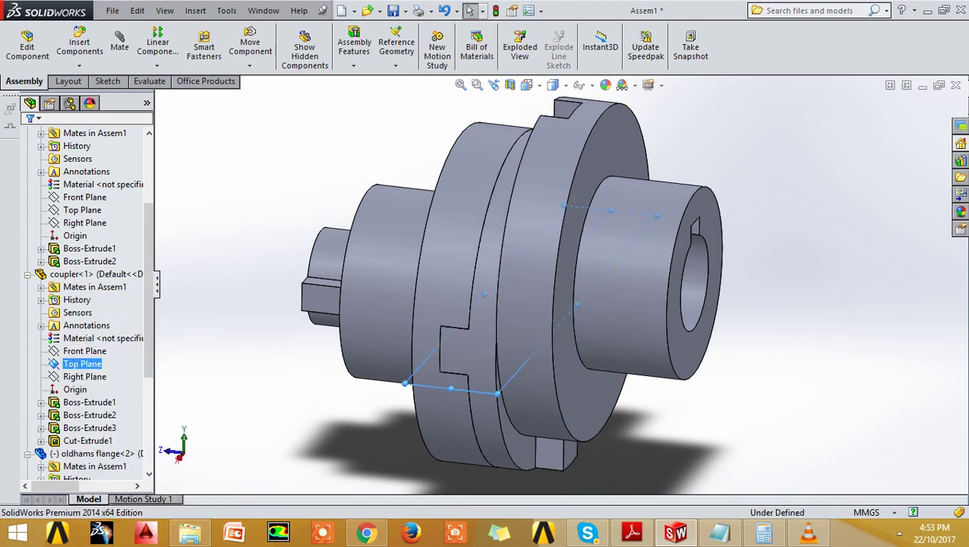
pyautogui.press('Escape')
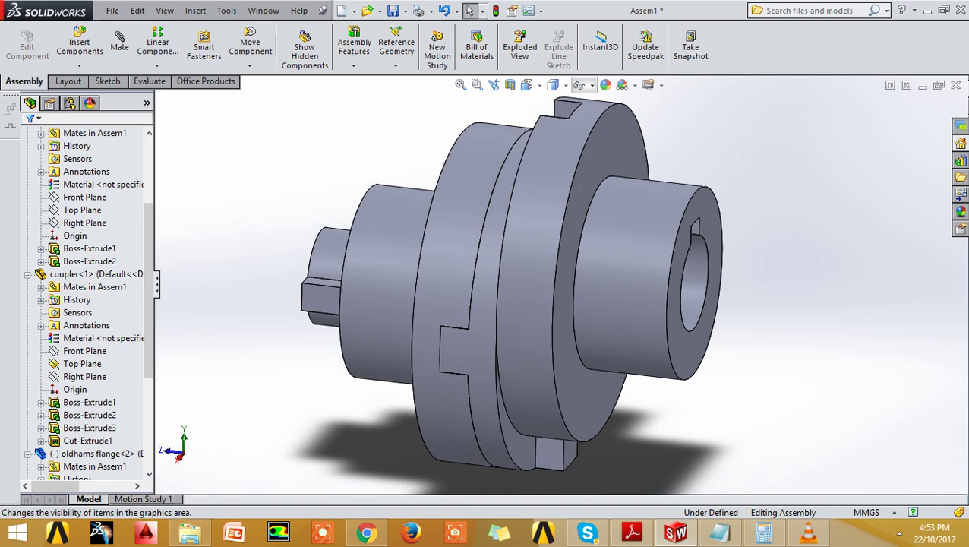
# Turn on View Planes so the reference planes display on the model.
pyautogui.click(579, 84)
pyautogui.click(580, 102)
pyautogui.moveTo(486, 289)
pyautogui.mouseDown(button='middle')
pyautogui.moveTo(370, 220)
pyautogui.moveTo(531, 228)
pyautogui.mouseUp(button='middle')
pyautogui.scroll(-5, 569, 251)
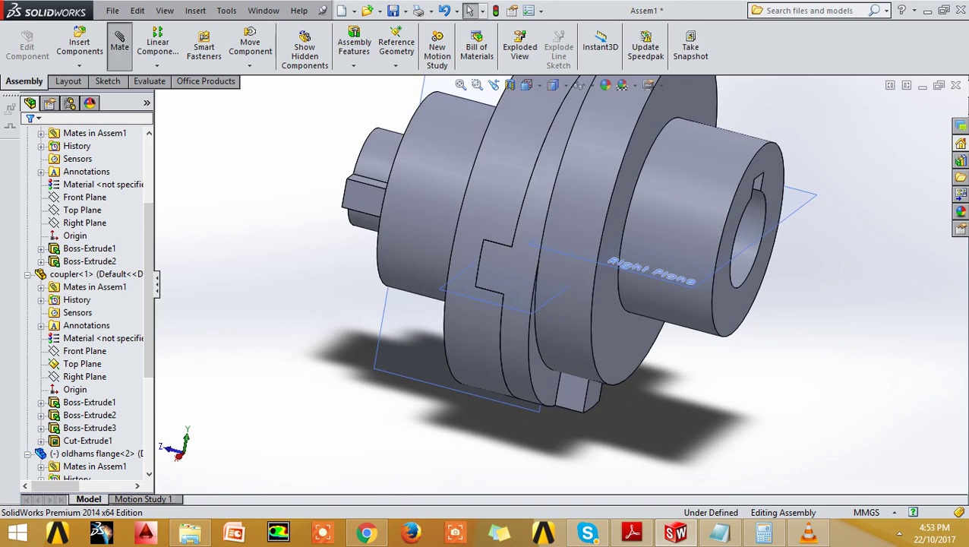
# Start a Distance mate between the flange's Right Plane and coupler's Top Plane, then view the manual PDF.
pyautogui.click(120, 45)
pyautogui.click(651, 267)
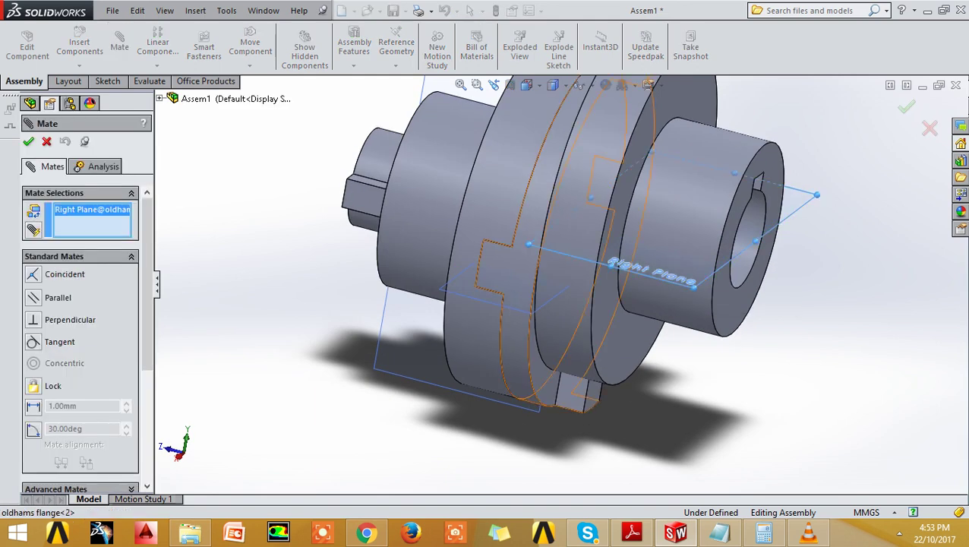
pyautogui.click(486, 301)
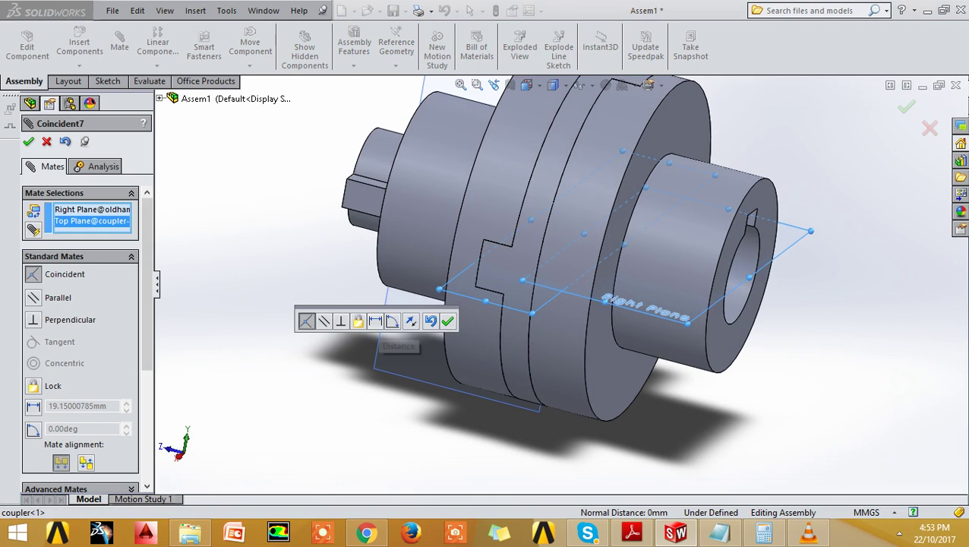
pyautogui.click(375, 321)
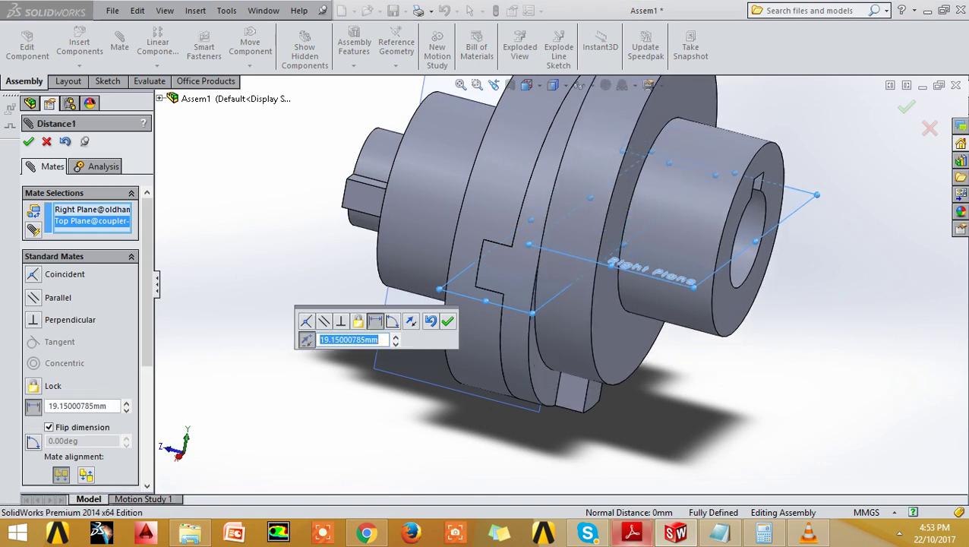
pyautogui.click(632, 532)
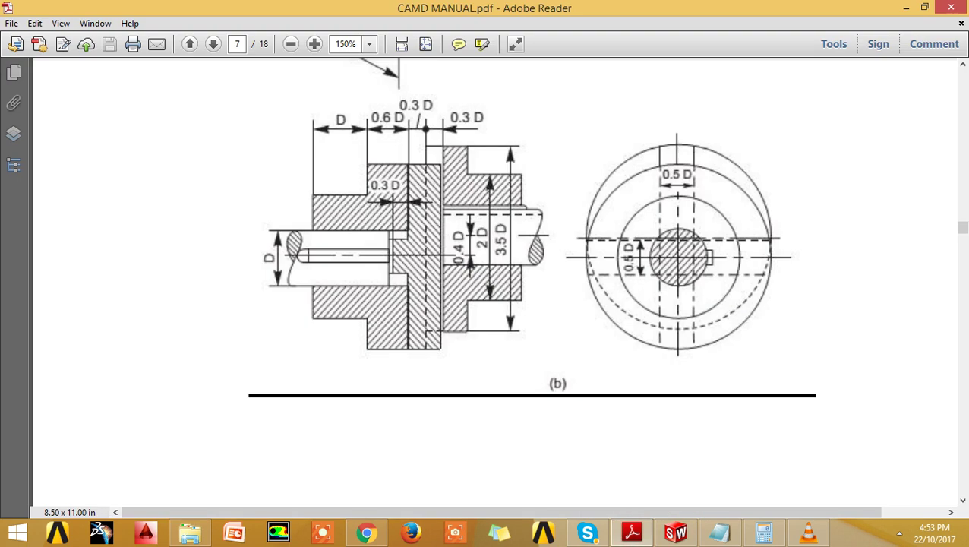
# Check the coupling dimensions in the PDF and notes, then return to SolidWorks.
pyautogui.click(532, 228)
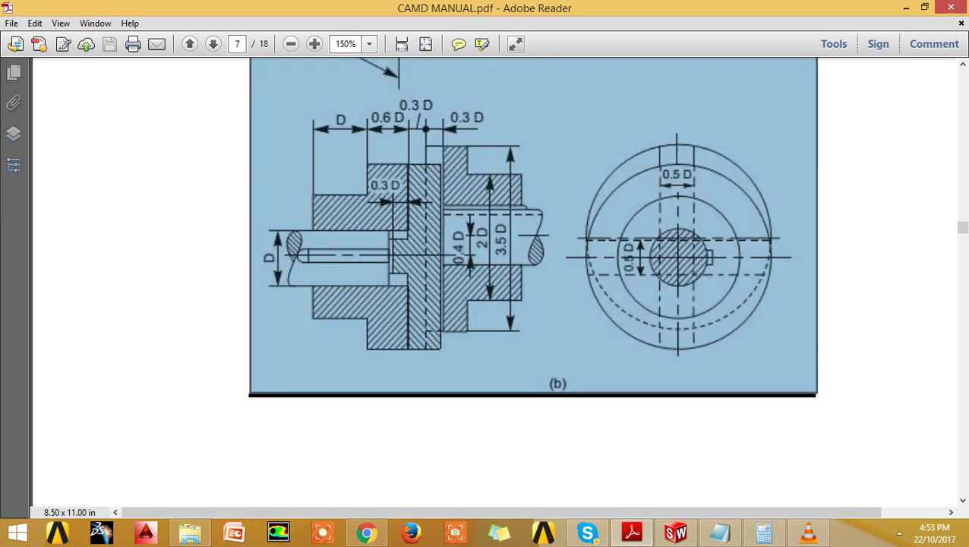
pyautogui.hotkey('alt', 'Tab')
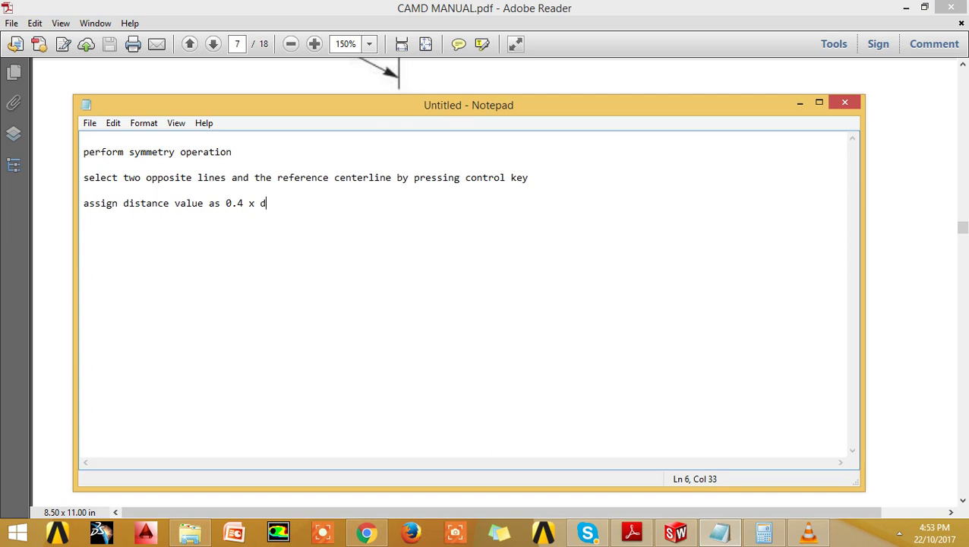
pyautogui.press('super+Down')
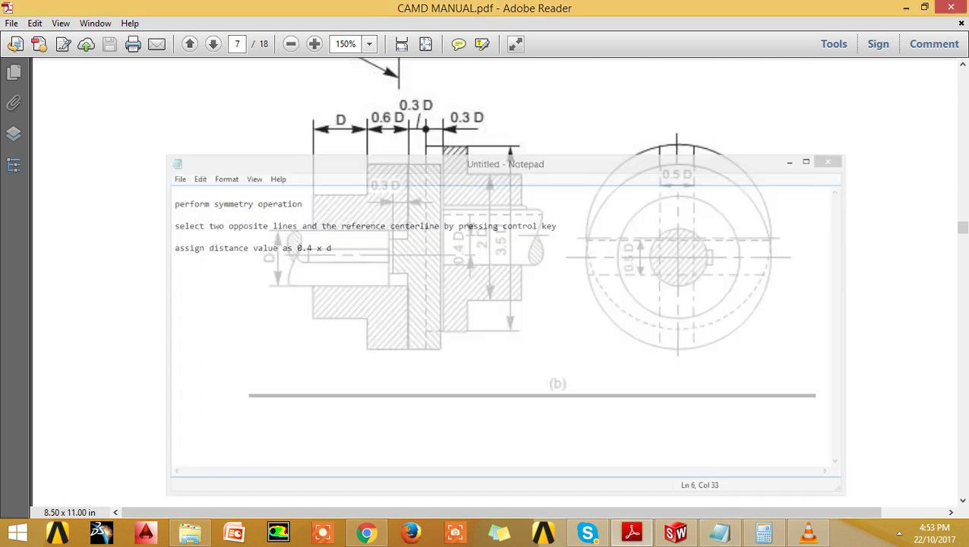
pyautogui.press('super+Down')
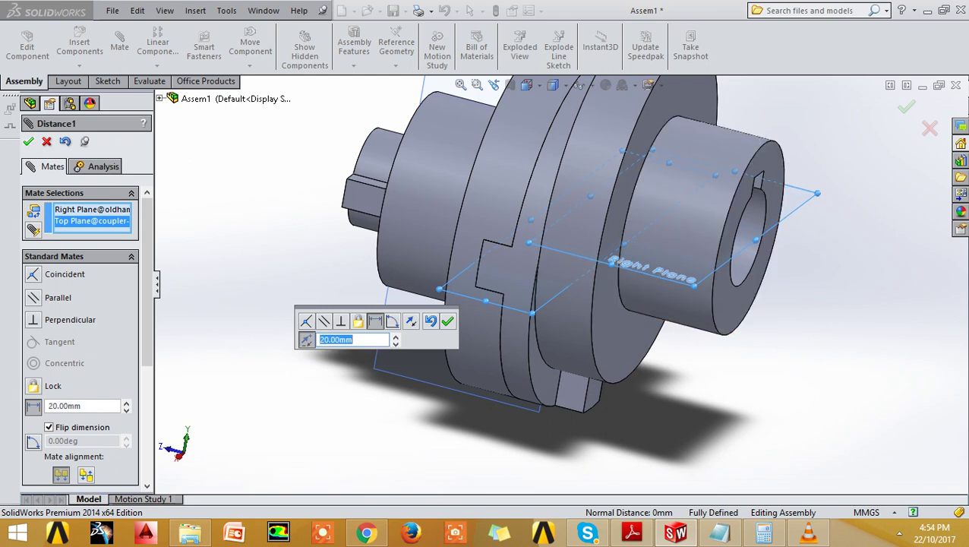
# Accept the 20 mm distance mate and compare the assembly against the reference drawing.
pyautogui.press('Return')
pyautogui.press('Return')
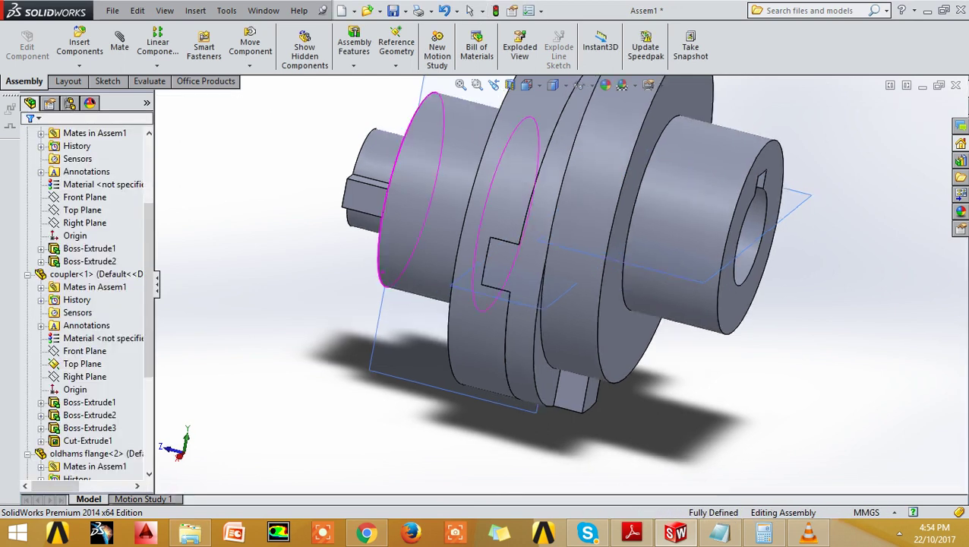
pyautogui.scroll(3, 531, 266)
pyautogui.moveTo(532, 266); pyautogui.dragTo(577, 266, button='middle')
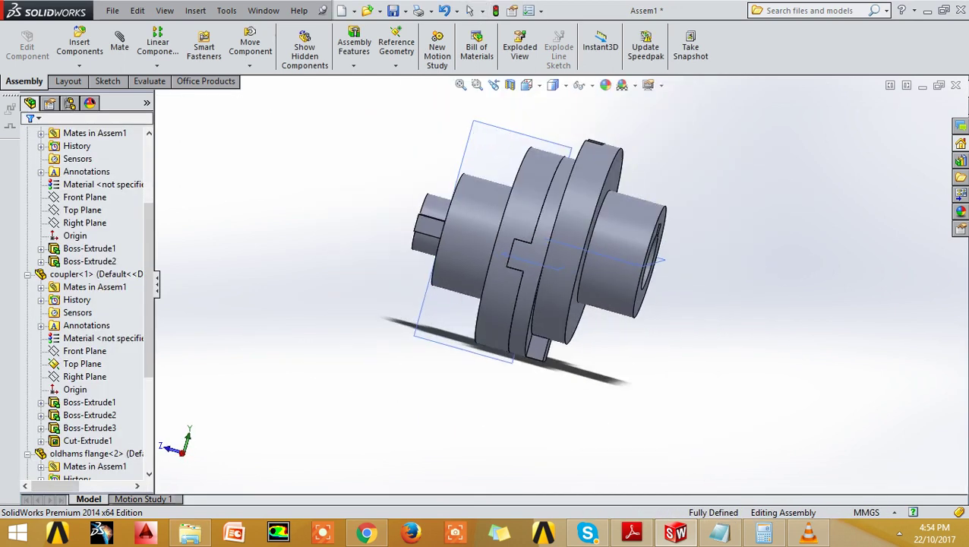
pyautogui.click(632, 532)
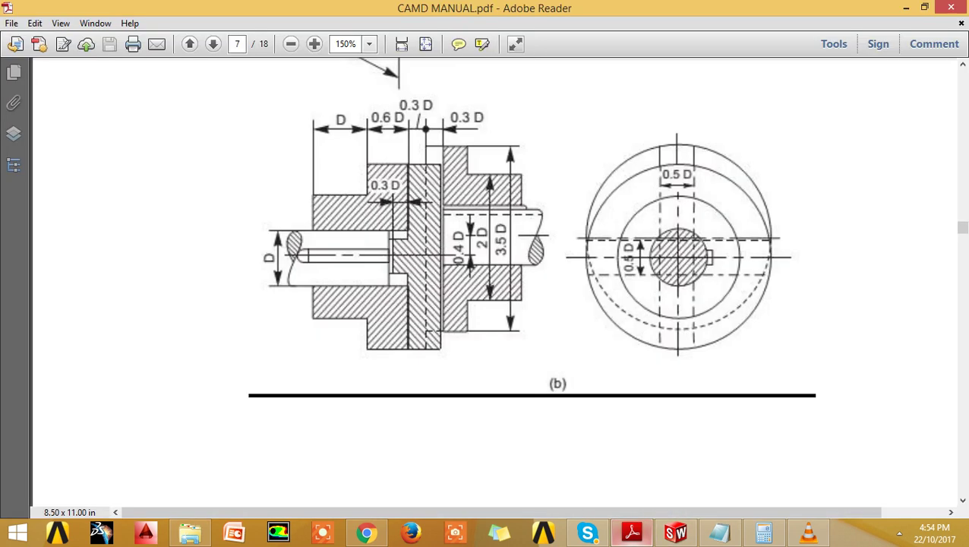
pyautogui.hotkey('alt', 'Tab')
pyautogui.moveTo(532, 250)
pyautogui.mouseDown(button='middle')
pyautogui.moveTo(501, 251)
pyautogui.moveTo(562, 251)
pyautogui.moveTo(501, 250)
pyautogui.mouseUp(button='middle')
pyautogui.scroll(-3, 486, 303)
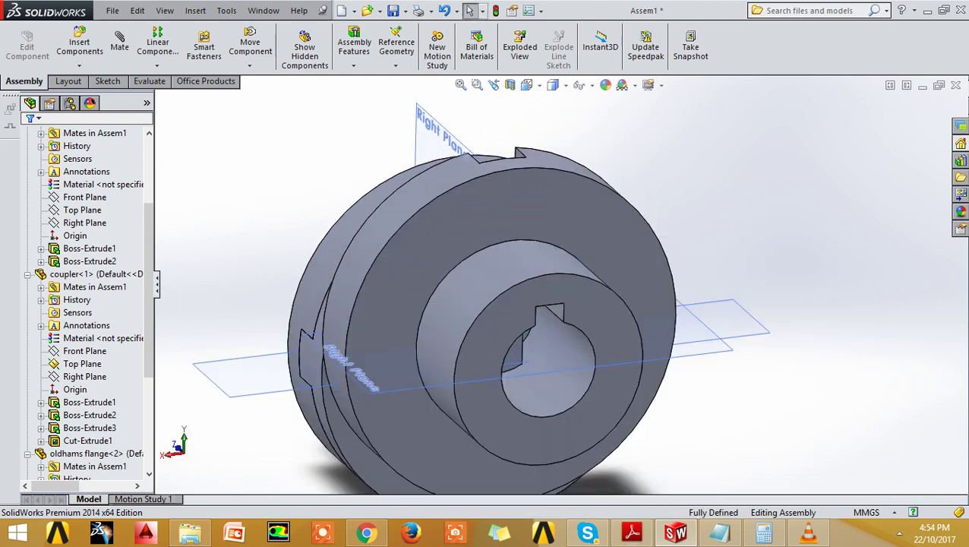
# Turn off View Planes to hide the reference planes.
pyautogui.click(579, 84)
pyautogui.click(585, 186)
pyautogui.moveTo(456, 228)
pyautogui.mouseDown(button='middle')
pyautogui.moveTo(359, 233)
pyautogui.moveTo(455, 233)
pyautogui.mouseUp(button='middle')
# Insert shaft.SLDPRT and place the second shaft beside the flange.
pyautogui.click(79, 44)
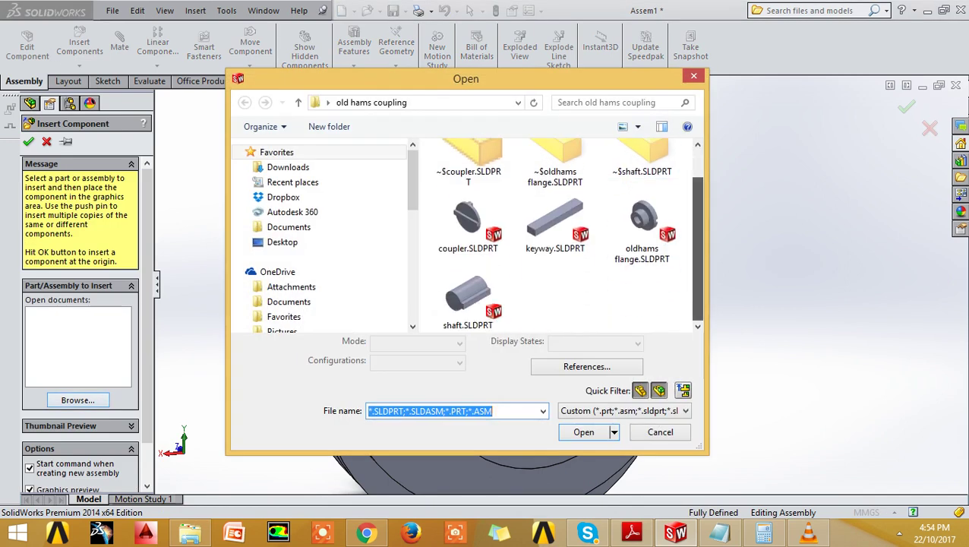
pyautogui.click(468, 298)
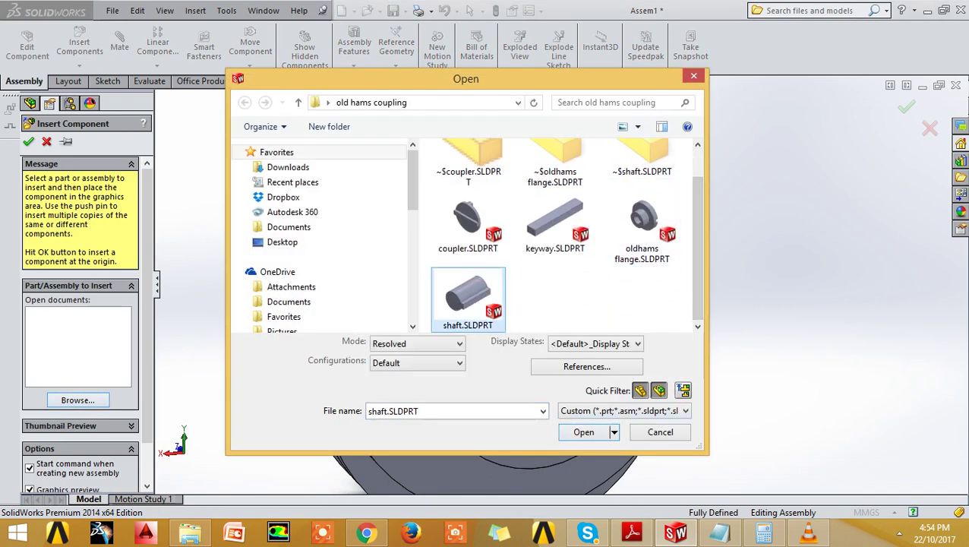
pyautogui.press('Return')
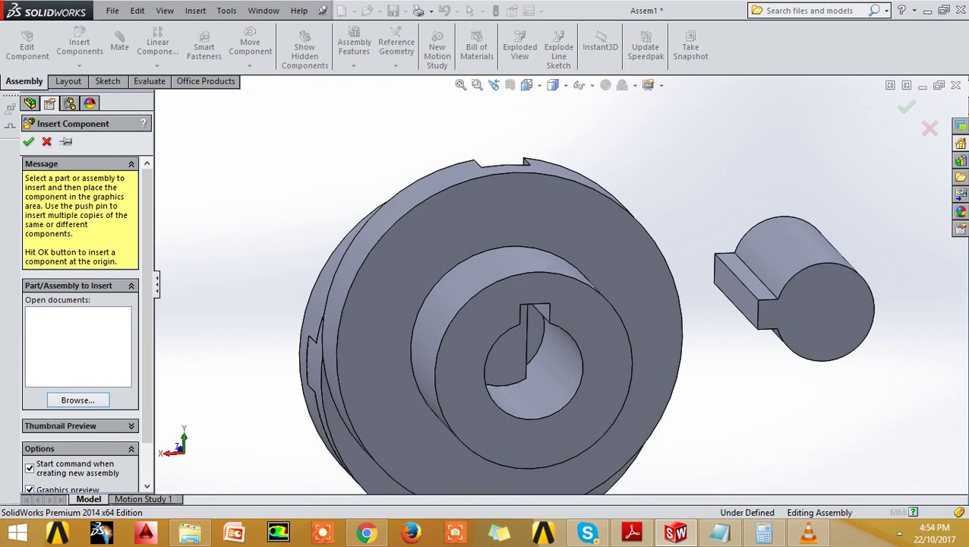
pyautogui.click(793, 288)
pyautogui.moveTo(532, 258); pyautogui.dragTo(504, 248, button='middle')
pyautogui.scroll(3, 503, 248)
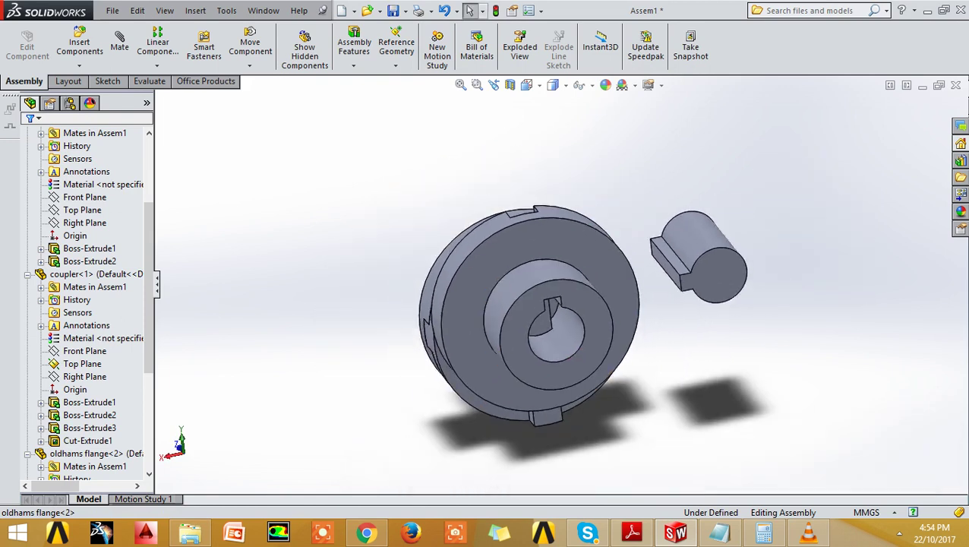
# Orbit to the flange and select its Top Plane in the tree.
pyautogui.moveTo(577, 304); pyautogui.dragTo(577, 303, button='middle')
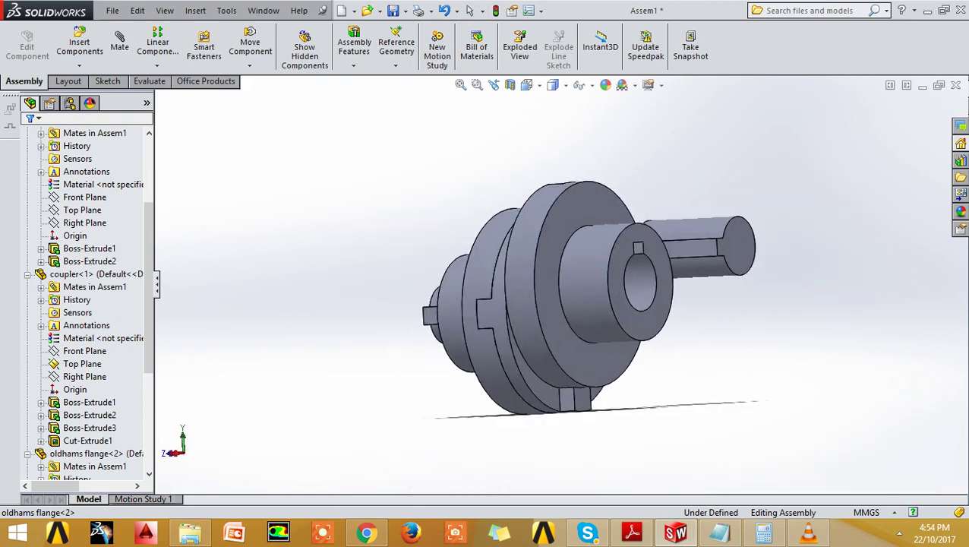
pyautogui.moveTo(664, 229); pyautogui.dragTo(664, 230, button='middle')
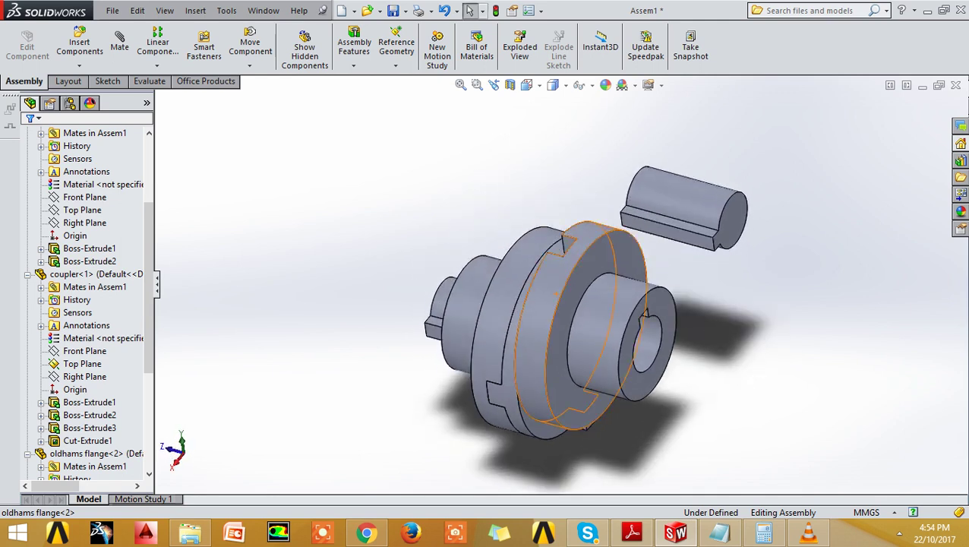
pyautogui.scroll(-3, 663, 229)
pyautogui.scroll(3, 552, 304)
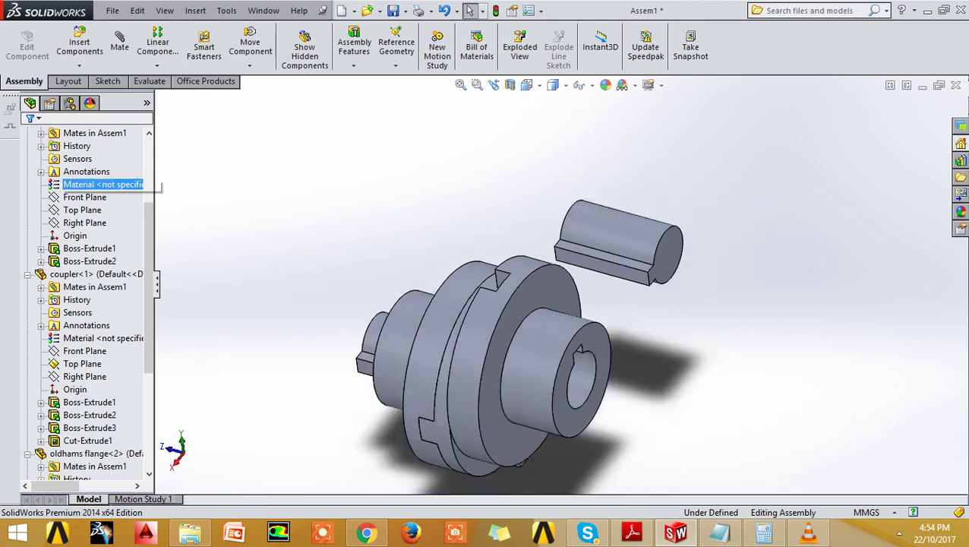
pyautogui.click(84, 196)
pyautogui.click(517, 267)
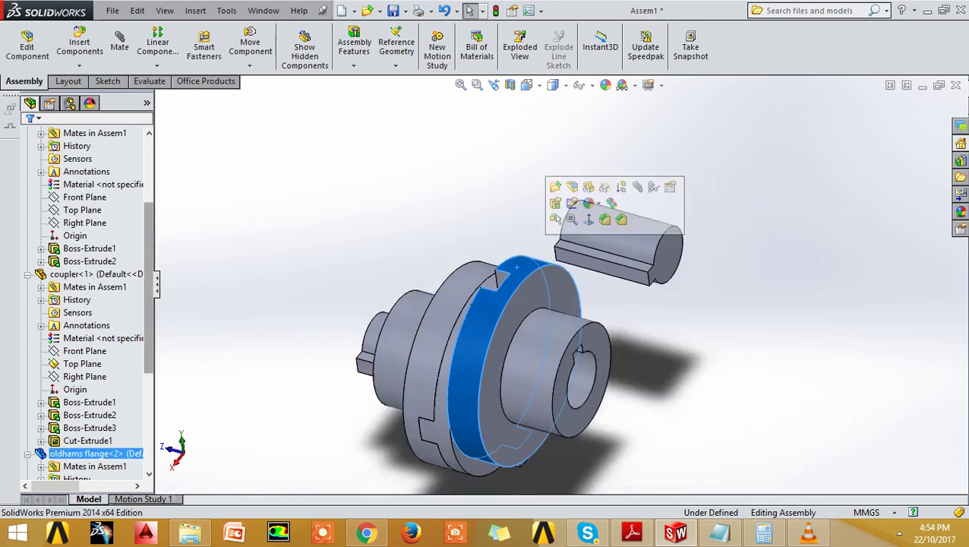
pyautogui.keyDown('ctrl'); pyautogui.click(84, 337); pyautogui.keyUp('ctrl')
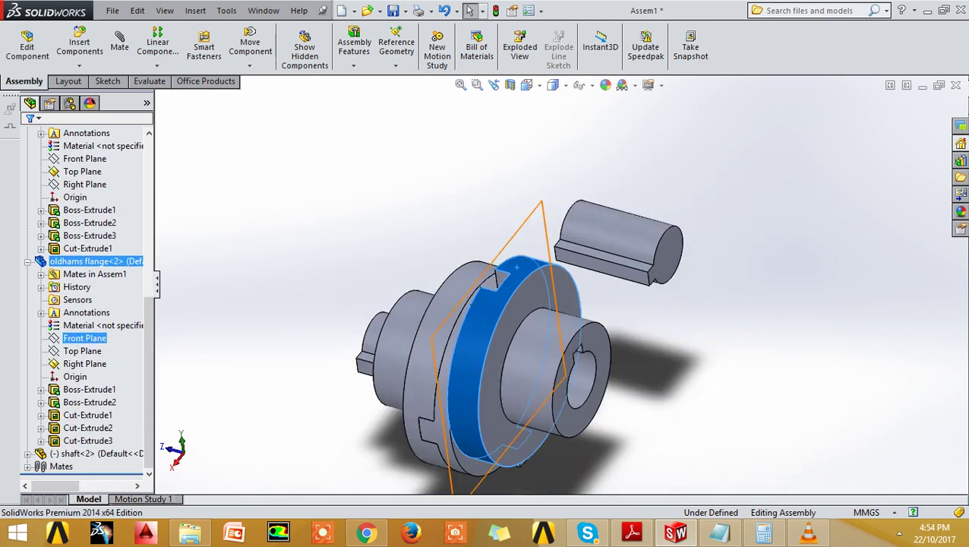
pyautogui.click(82, 350)
pyautogui.moveTo(486, 341); pyautogui.dragTo(546, 327, button='middle')
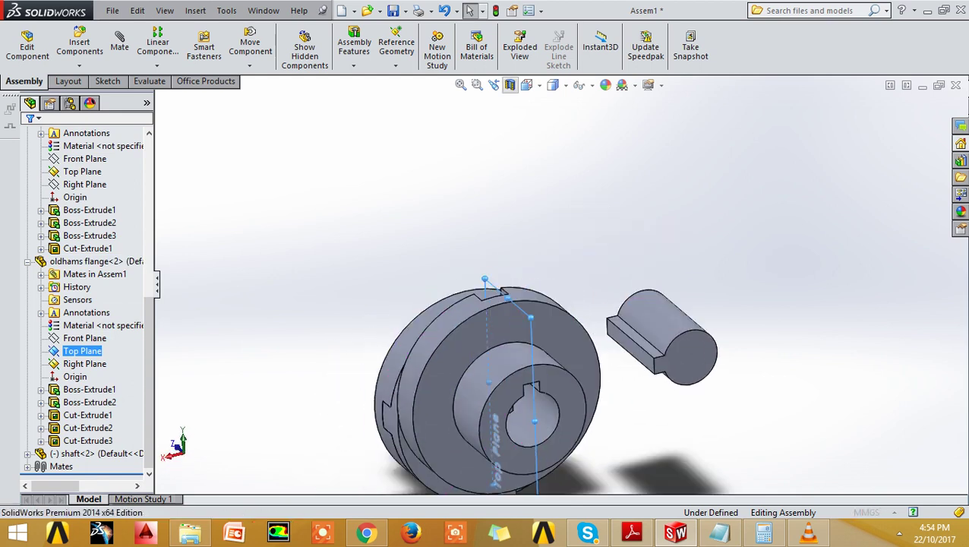
# Apply a section view cut along the flange's Top Plane.
pyautogui.click(510, 84)
pyautogui.moveTo(456, 357); pyautogui.dragTo(493, 362, button='middle')
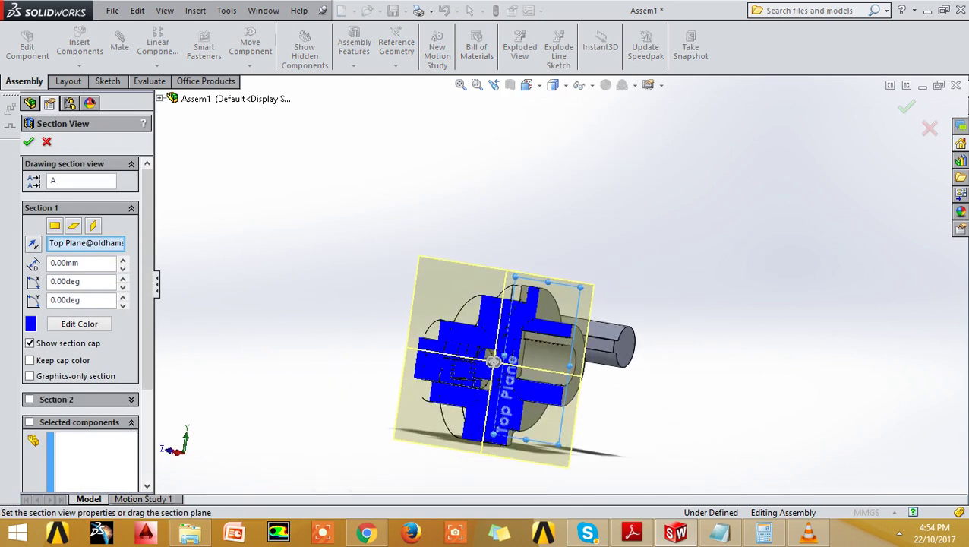
pyautogui.press('Return')
pyautogui.scroll(-2, 471, 342)
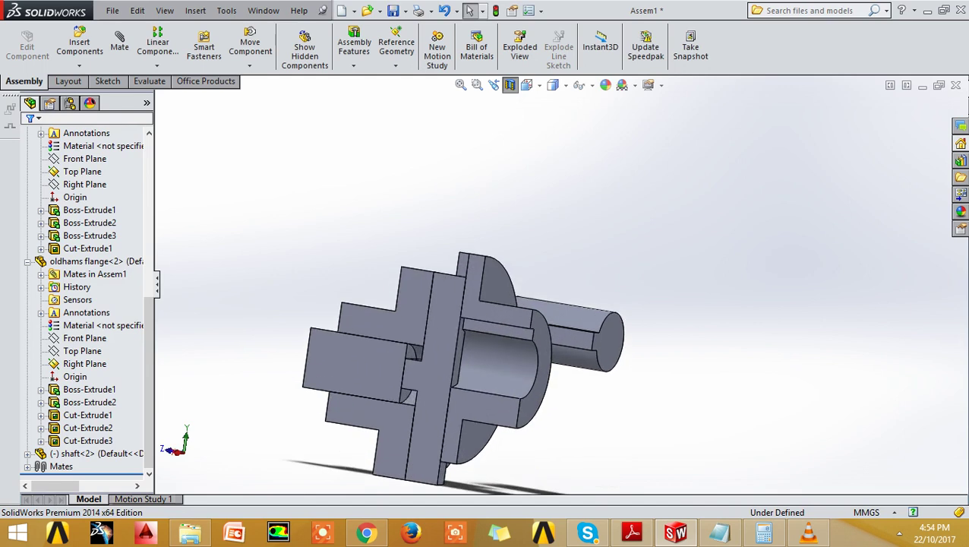
pyautogui.scroll(-5, 456, 331)
pyautogui.scroll(-3, 448, 322)
pyautogui.moveTo(448, 322); pyautogui.dragTo(425, 326, button='middle')
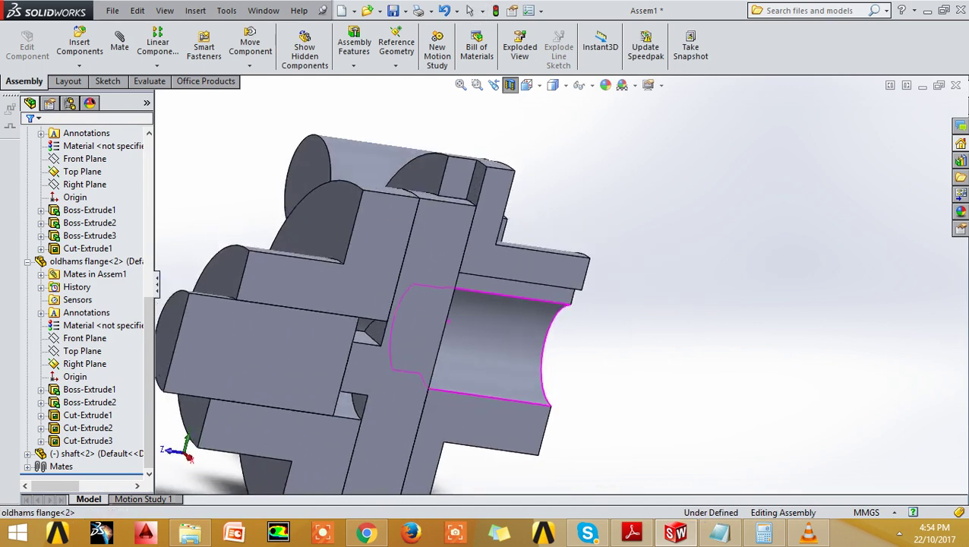
pyautogui.scroll(2, 578, 190)
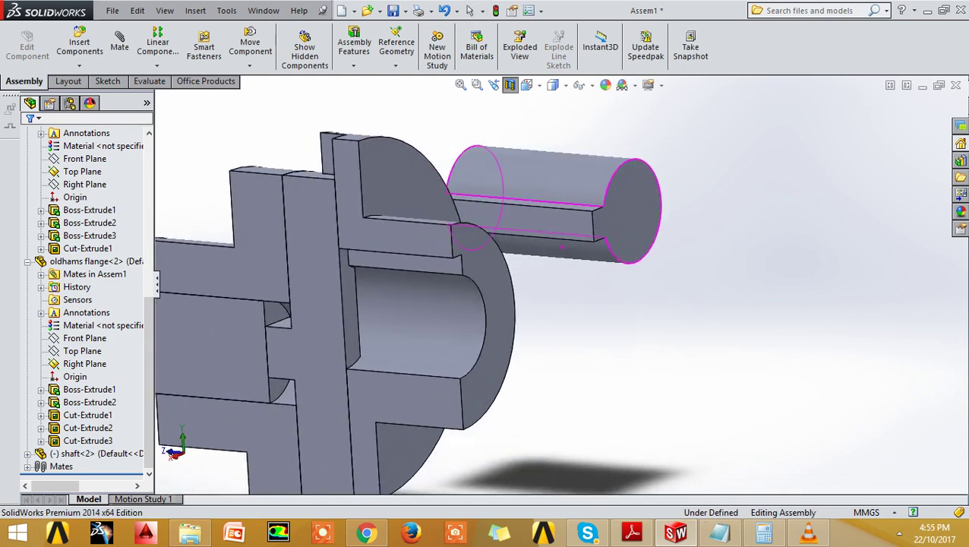
pyautogui.moveTo(577, 190)
pyautogui.mouseDown(button='middle')
pyautogui.moveTo(562, 197)
pyautogui.moveTo(573, 228)
pyautogui.mouseUp(button='middle')
pyautogui.scroll(2, 562, 198)
# Drag the second shaft out away from the flange.
pyautogui.click(573, 227)
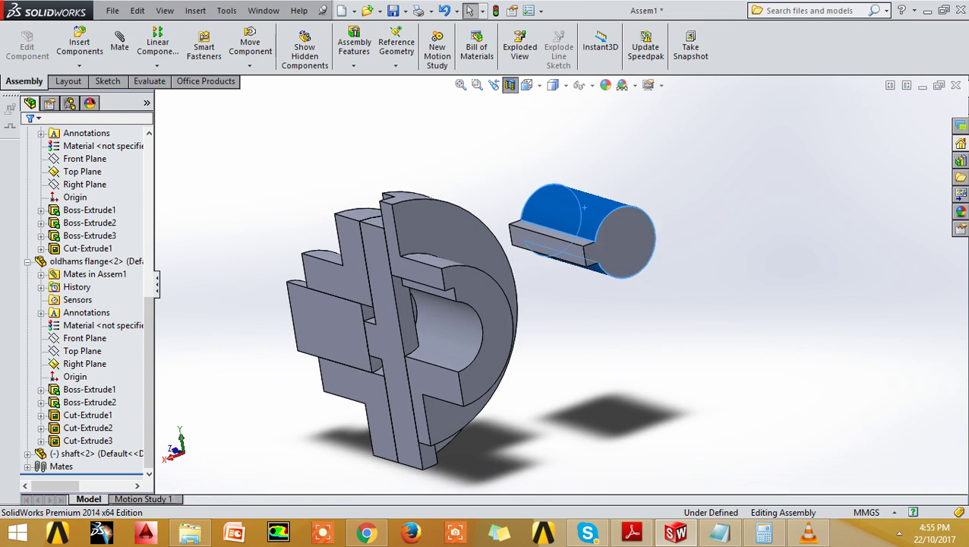
pyautogui.moveTo(573, 228); pyautogui.dragTo(584, 207)
pyautogui.click(584, 207)
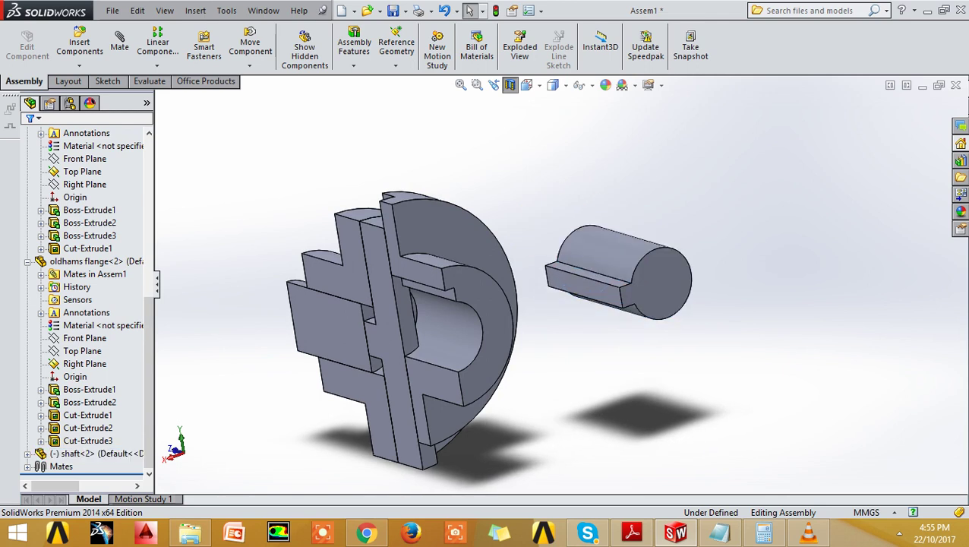
pyautogui.click(119, 42)
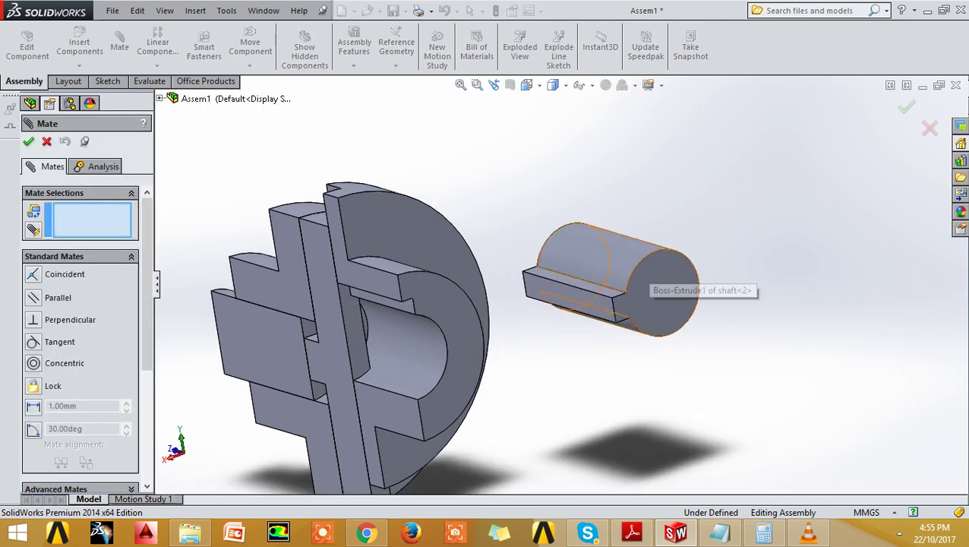
# Mate the shaft's cylindrical face concentric with the flange bore.
pyautogui.click(642, 281)
pyautogui.moveTo(641, 281); pyautogui.dragTo(626, 261, button='middle')
pyautogui.scroll(-3, 626, 260)
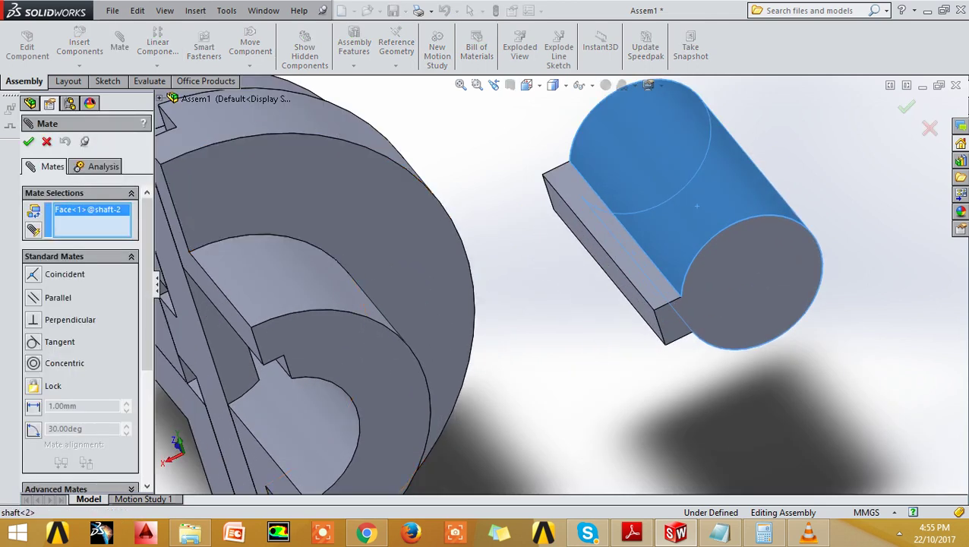
pyautogui.click(368, 342)
pyautogui.scroll(3, 605, 258)
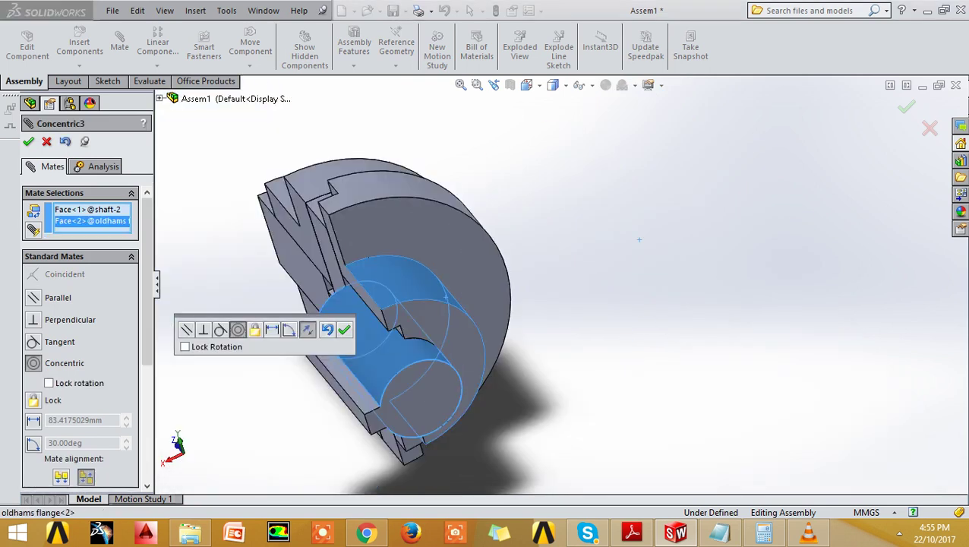
pyautogui.press('Return')
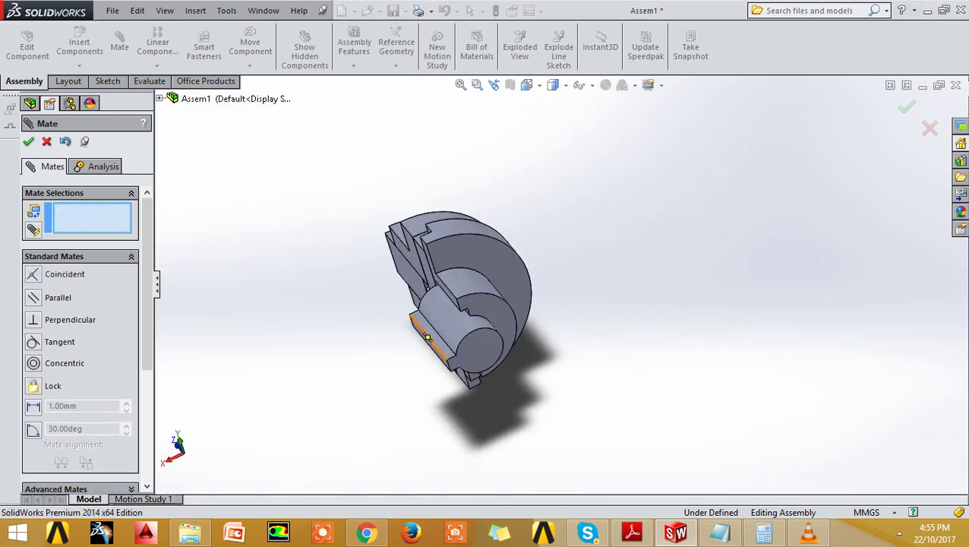
# Make the shaft's end face coincident with the coupler face.
pyautogui.moveTo(605, 258); pyautogui.dragTo(486, 367, button='middle')
pyautogui.scroll(-2, 486, 367)
pyautogui.scroll(-3, 486, 367)
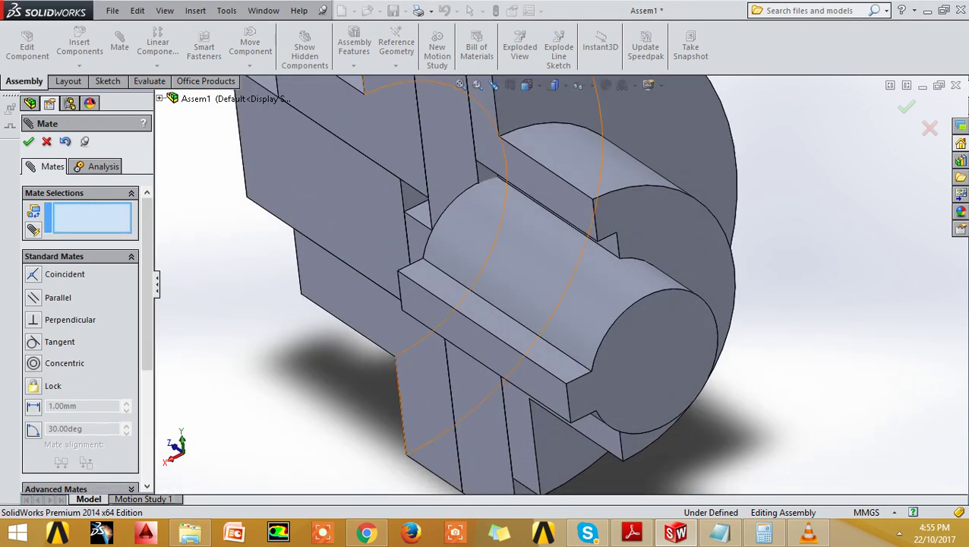
pyautogui.moveTo(456, 319)
pyautogui.mouseDown(button='middle')
pyautogui.moveTo(502, 265)
pyautogui.moveTo(531, 303)
pyautogui.mouseUp(button='middle')
pyautogui.click(501, 265)
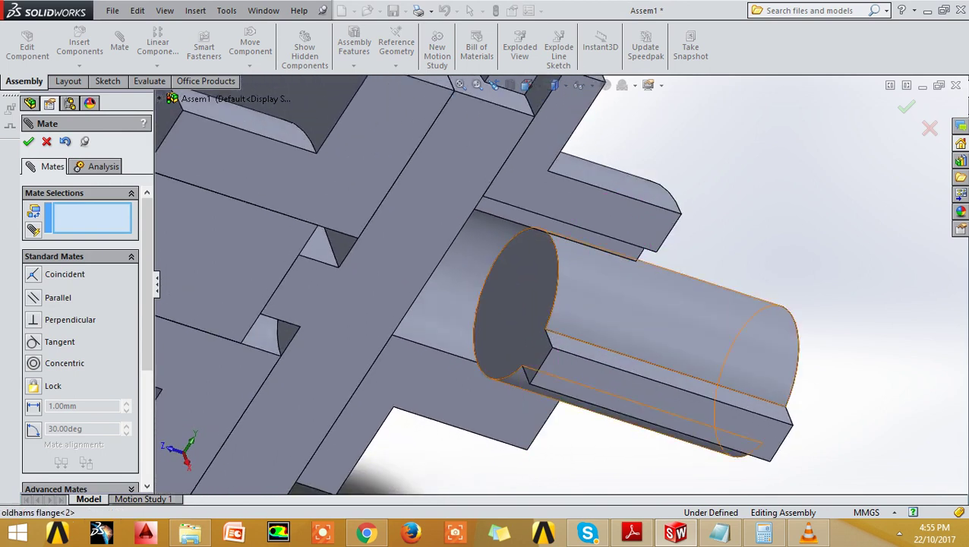
pyautogui.scroll(-3, 532, 311)
pyautogui.click(532, 304)
pyautogui.moveTo(530, 283); pyautogui.dragTo(486, 274, button='middle')
pyautogui.click(391, 250)
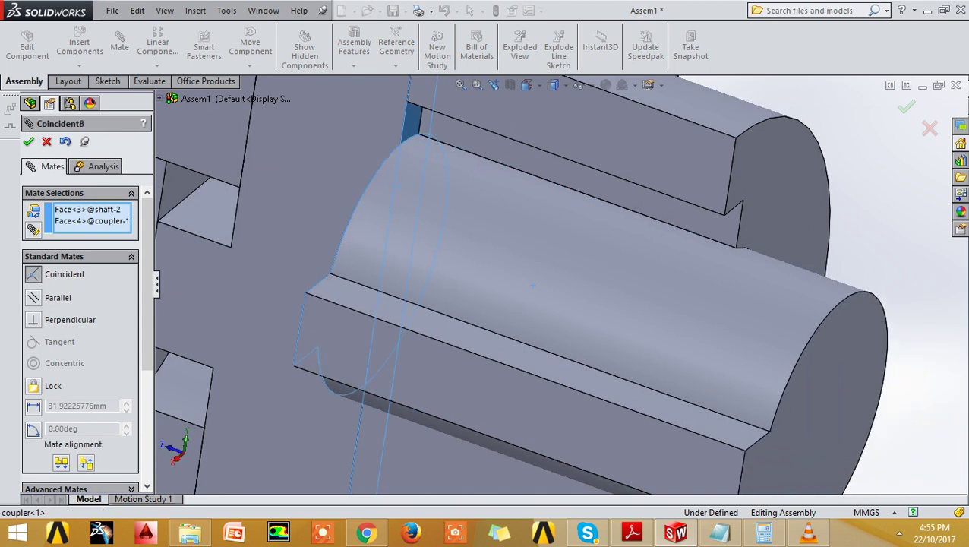
pyautogui.scroll(2, 533, 285)
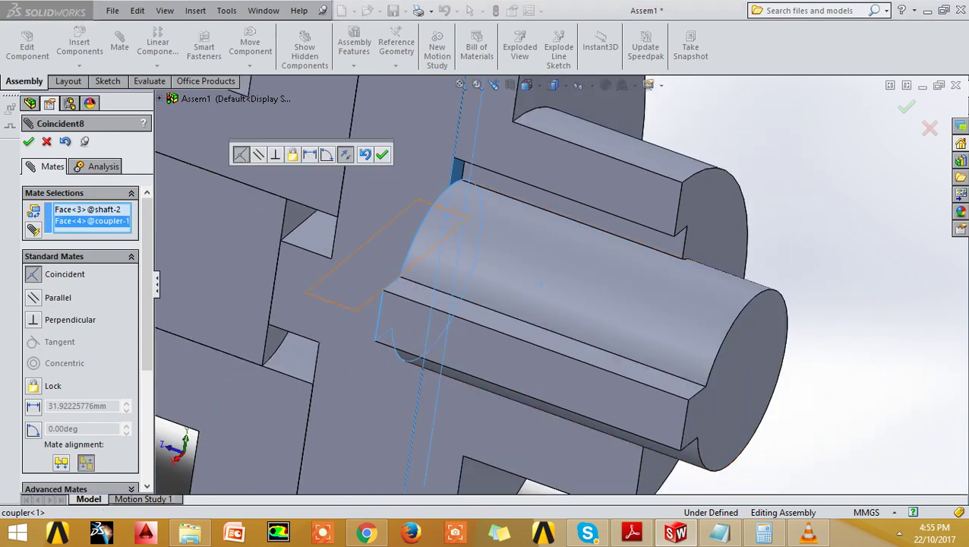
pyautogui.press('Return')
# Mate the shaft key's top face coincident with the flange keyway face.
pyautogui.scroll(-5, 531, 304)
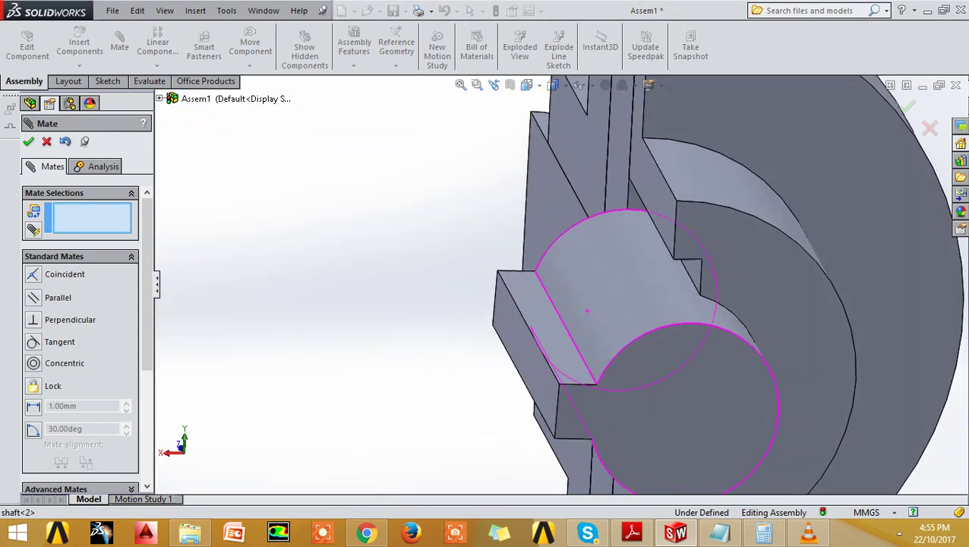
pyautogui.click(554, 345)
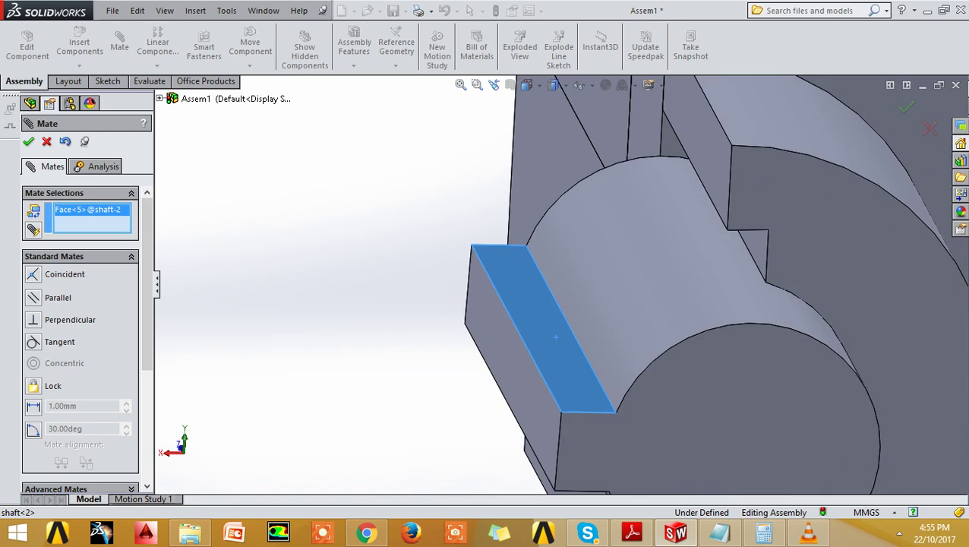
pyautogui.moveTo(554, 345); pyautogui.dragTo(532, 319, button='middle')
pyautogui.click(698, 224)
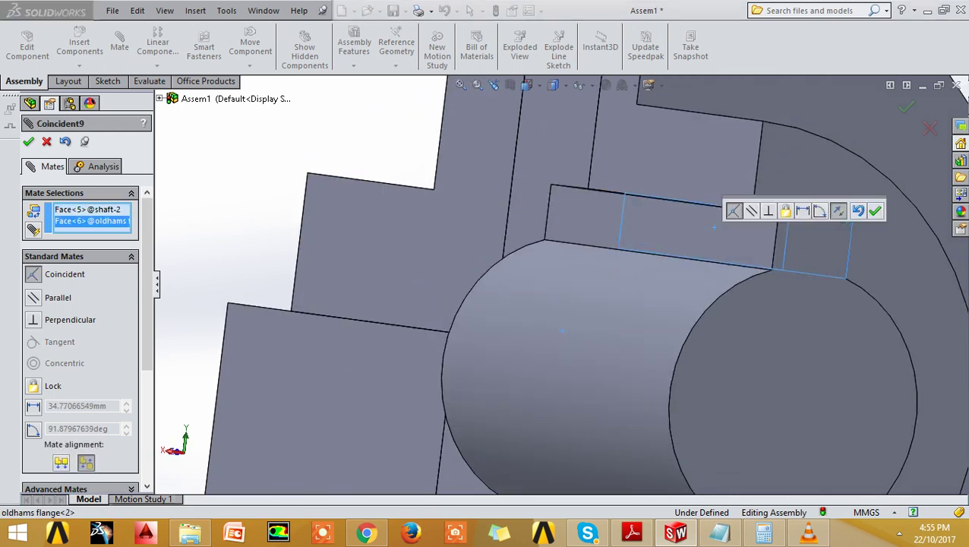
pyautogui.scroll(2, 699, 224)
pyautogui.press('Return')
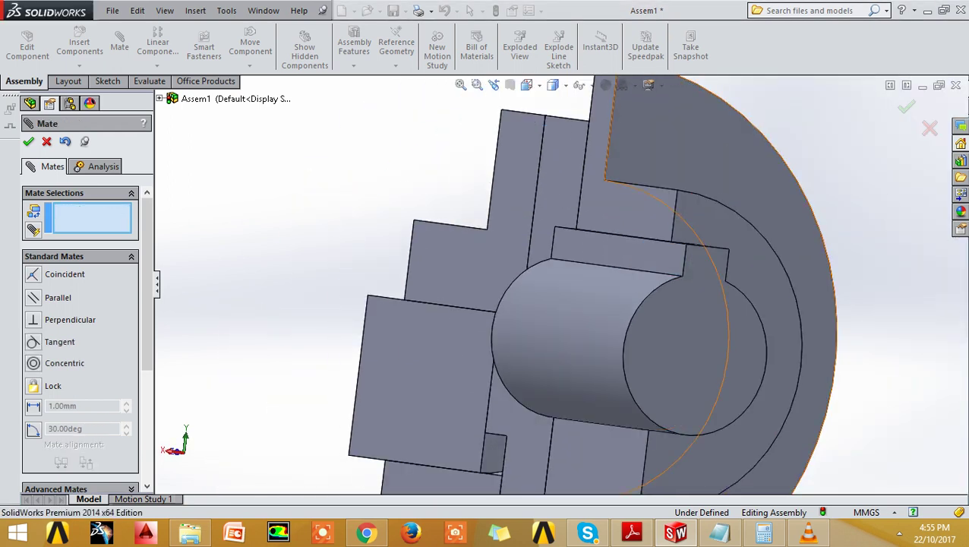
# Close the Mate tool and toggle the Section View.
pyautogui.moveTo(486, 304); pyautogui.dragTo(425, 289, button='middle')
pyautogui.scroll(1, 455, 333)
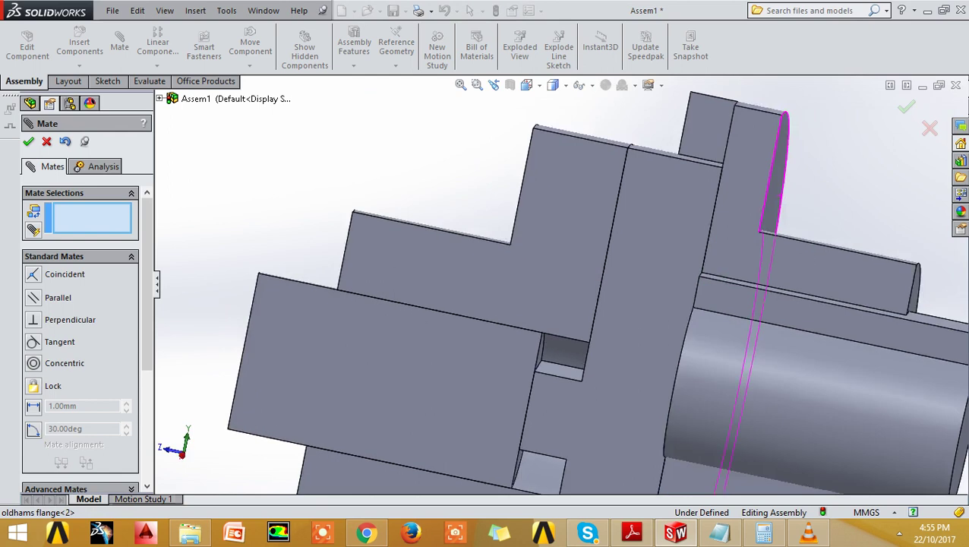
pyautogui.scroll(2, 456, 333)
pyautogui.click(28, 142)
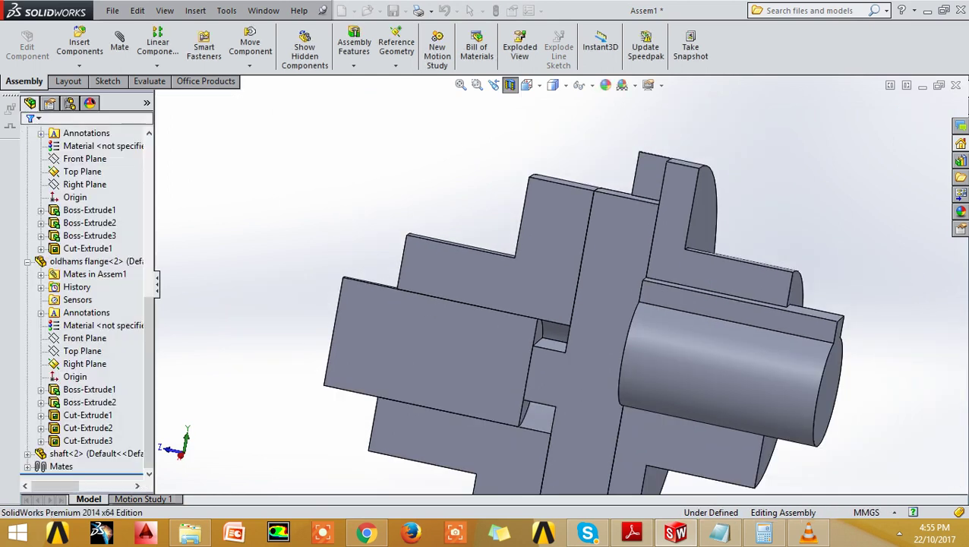
pyautogui.moveTo(532, 319); pyautogui.dragTo(501, 304, button='middle')
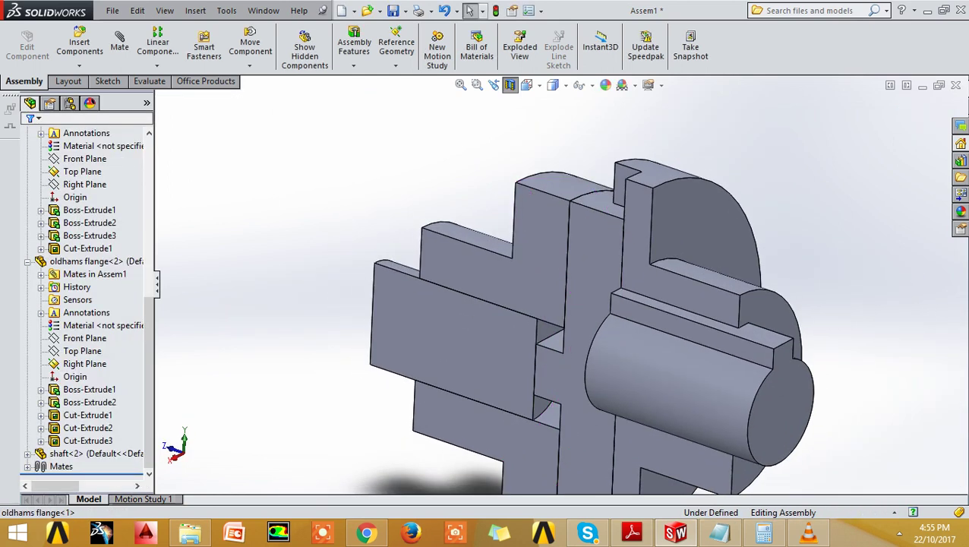
pyautogui.click(509, 84)
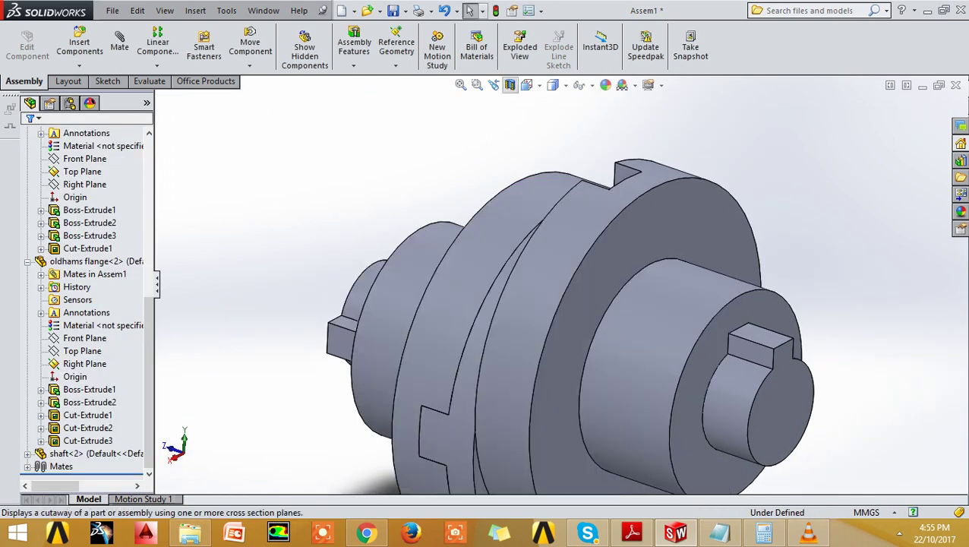
pyautogui.click(510, 84)
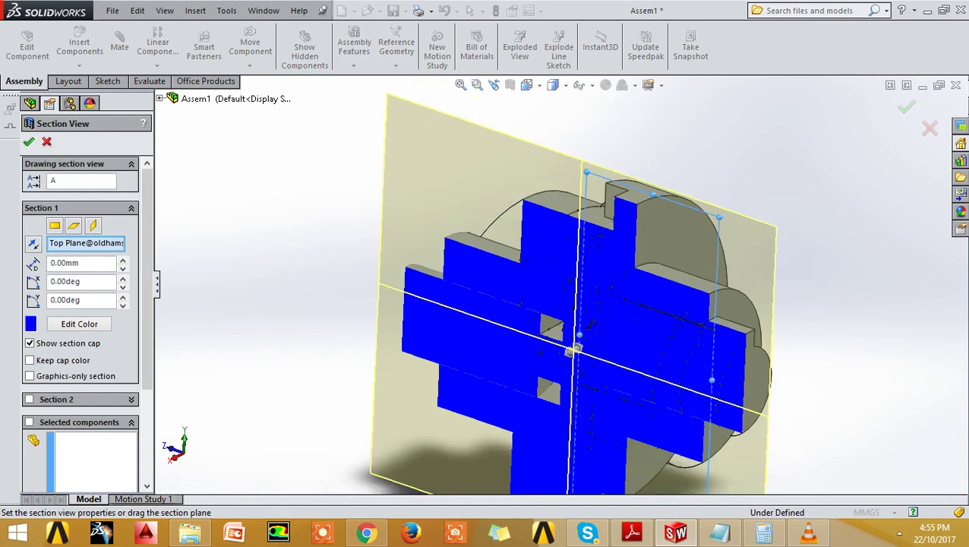
# Remove the section view, set an isometric view and select the first shaft.
pyautogui.click(509, 84)
pyautogui.moveTo(471, 288); pyautogui.dragTo(416, 304, button='middle')
pyautogui.hotkey('ctrl', '7')
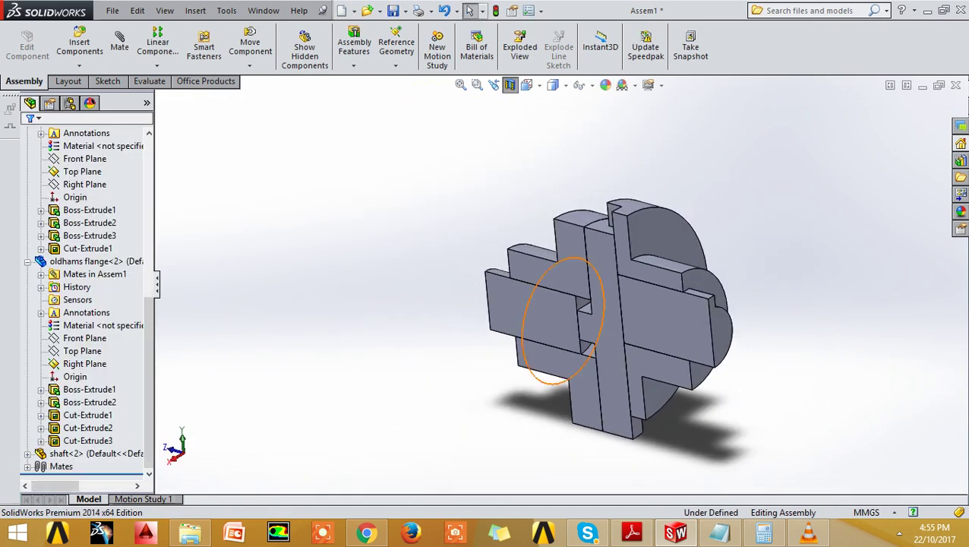
pyautogui.scroll(-3, 532, 304)
pyautogui.moveTo(486, 288)
pyautogui.mouseDown(button='middle')
pyautogui.moveTo(421, 270)
pyautogui.moveTo(455, 319)
pyautogui.mouseUp(button='middle')
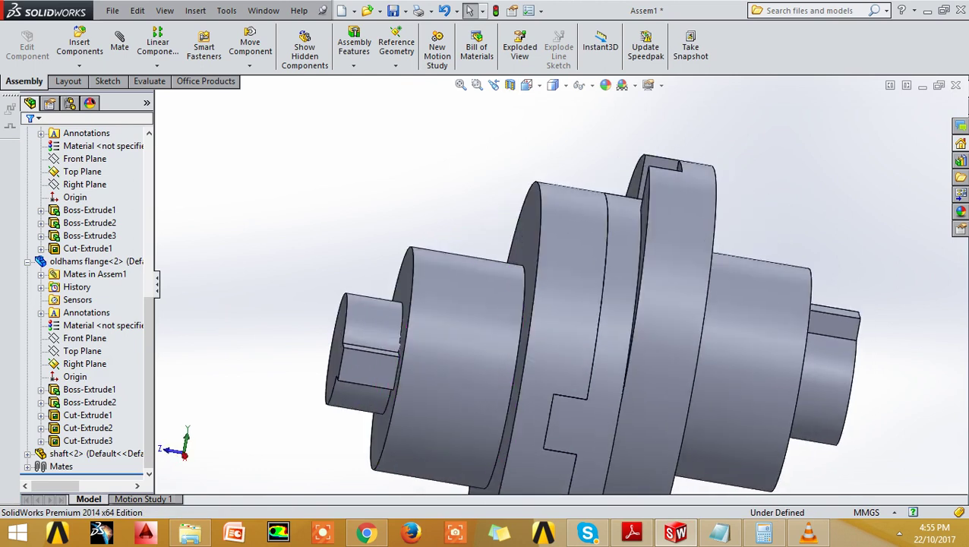
pyautogui.scroll(3, 456, 319)
pyautogui.scroll(-4, 466, 331)
pyautogui.click(449, 304)
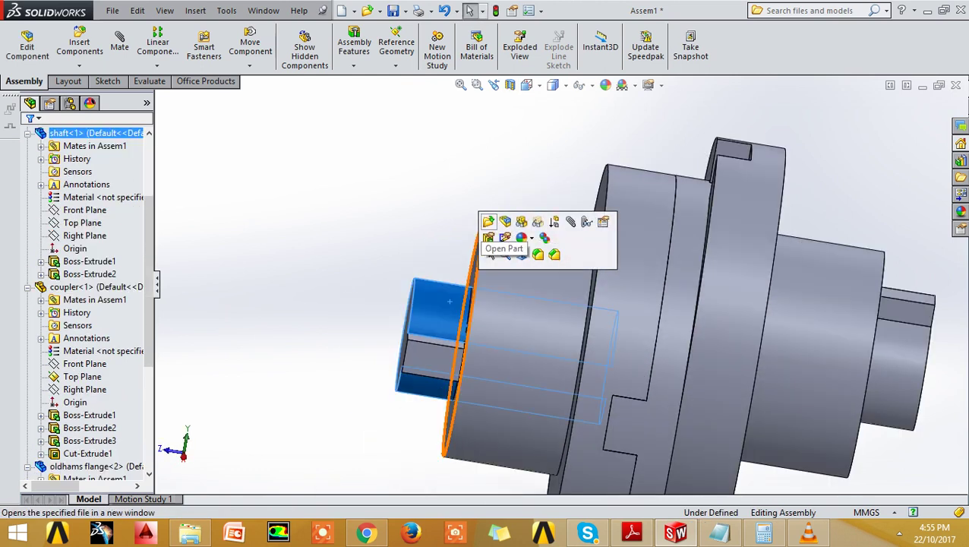
# Open shaft<1> as its own part in isometric view.
pyautogui.click(487, 221)
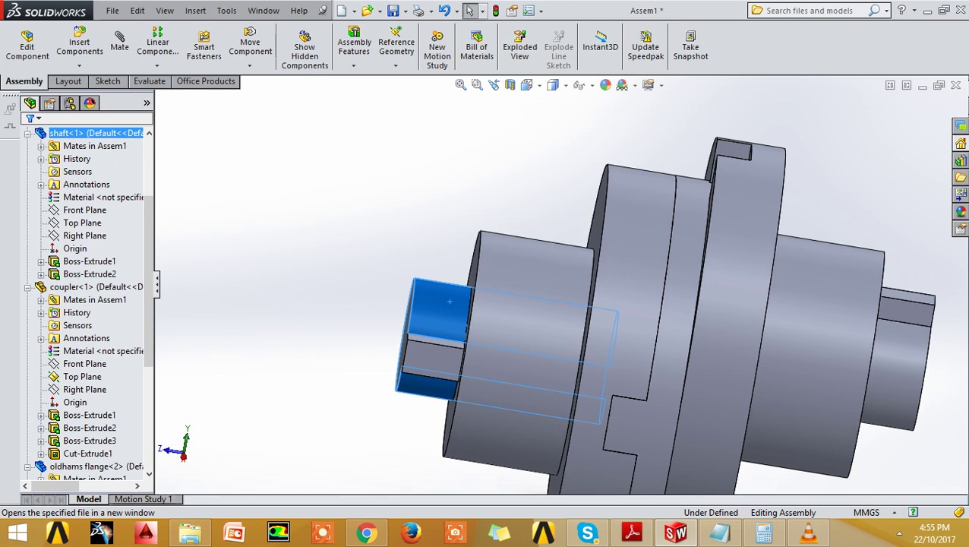
pyautogui.hotkey('ctrl', '7')
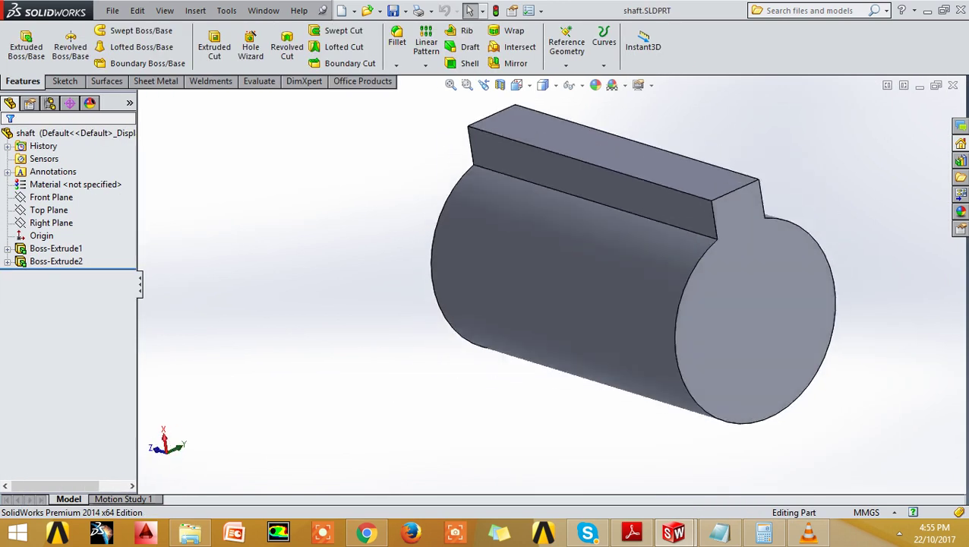
pyautogui.click(612, 84)
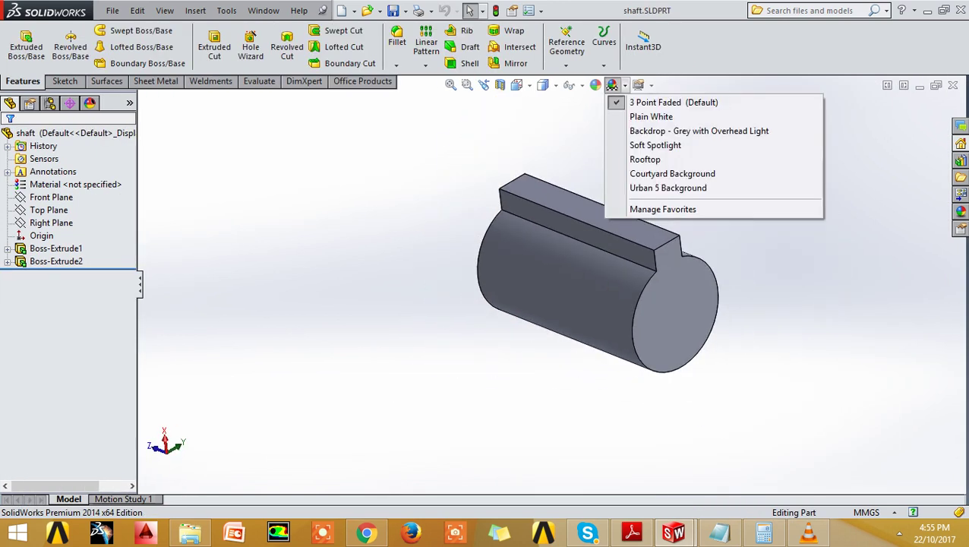
pyautogui.click(595, 84)
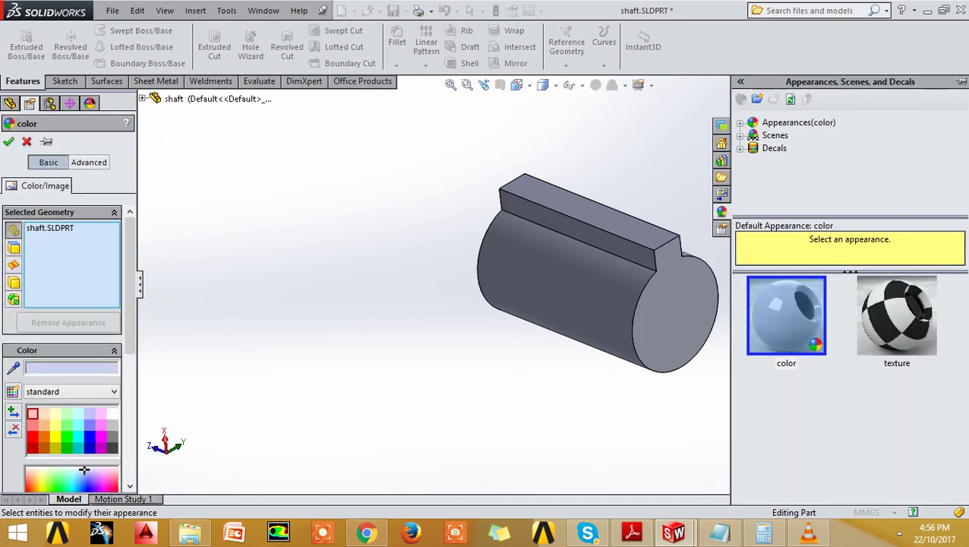
# Colour the shaft part red, then close and save it.
pyautogui.click(33, 435)
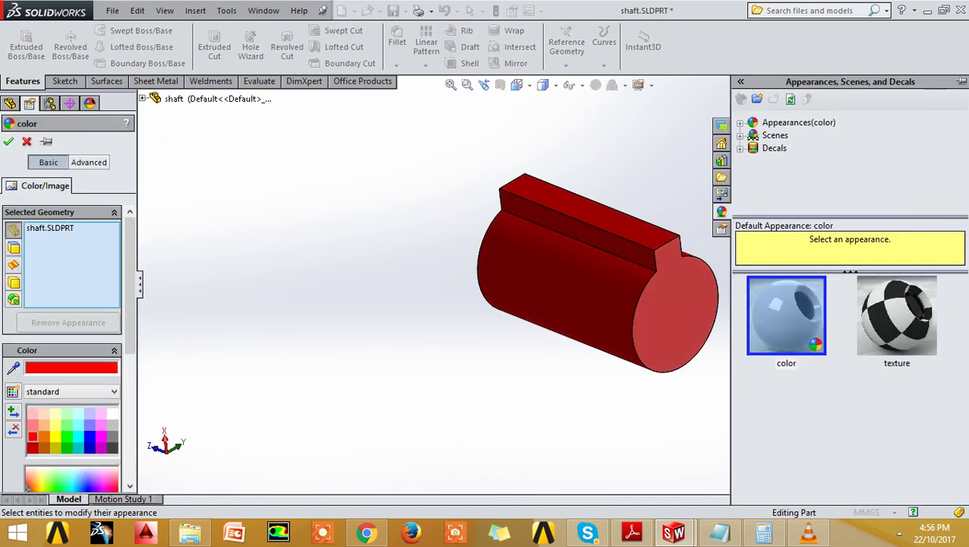
pyautogui.click(9, 141)
pyautogui.click(953, 85)
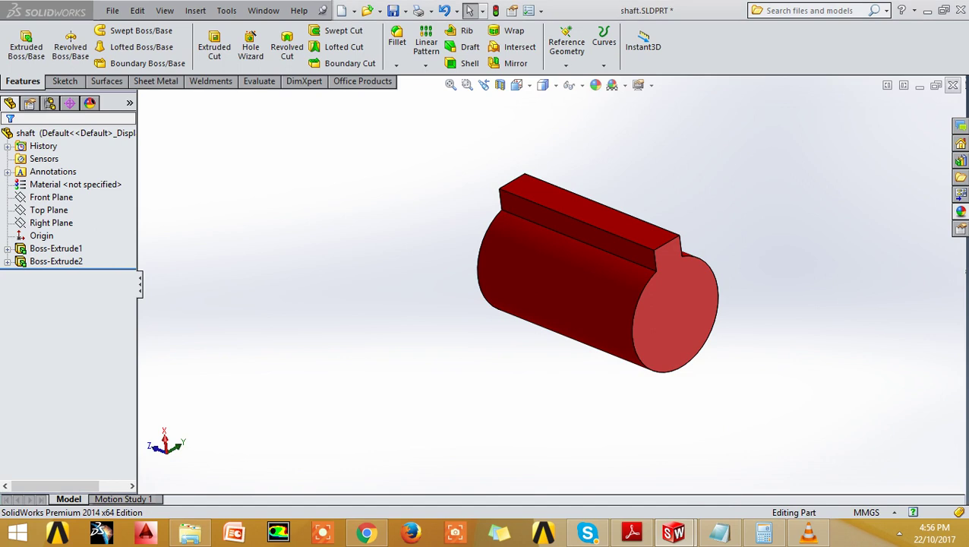
pyautogui.press('Return')
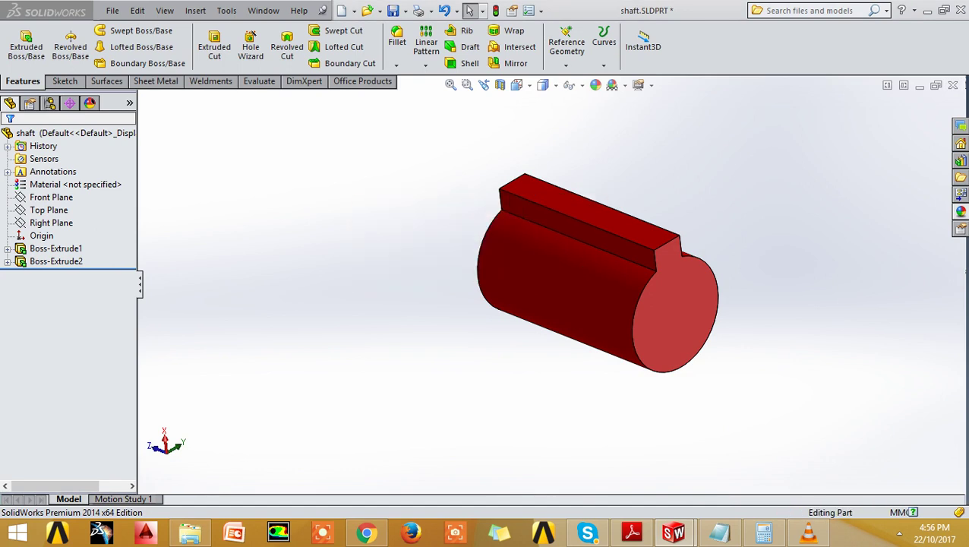
# Open the oldhams flange part and give it a yellow appearance.
pyautogui.press('f')
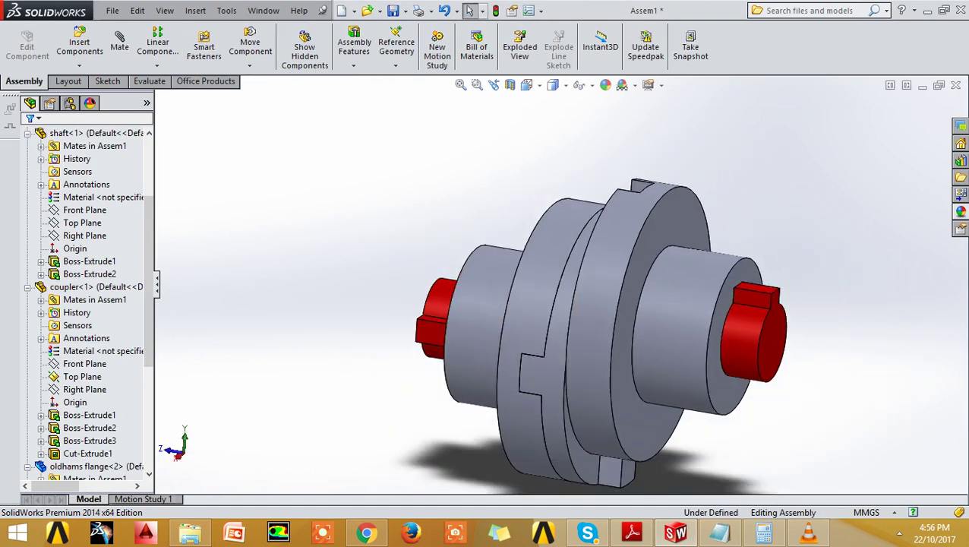
pyautogui.click(507, 273)
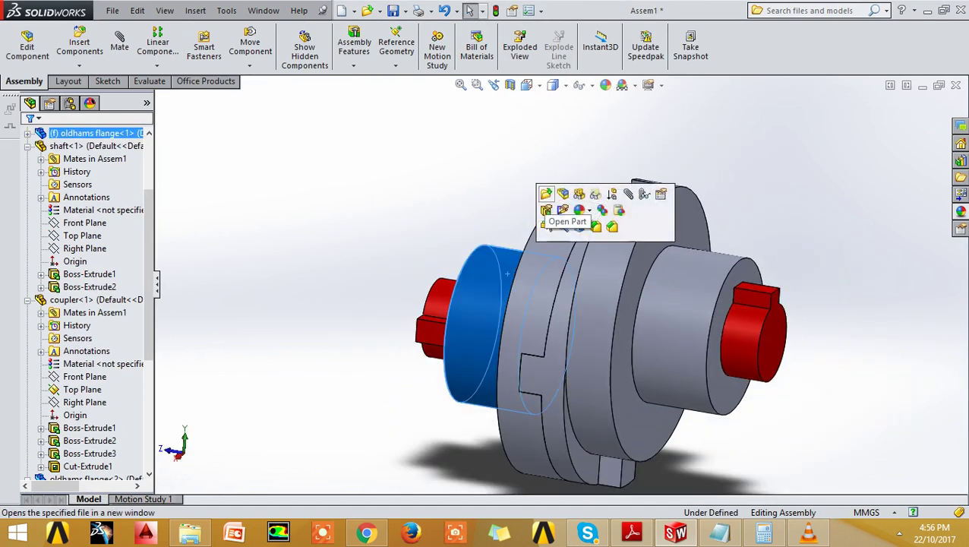
pyautogui.click(546, 195)
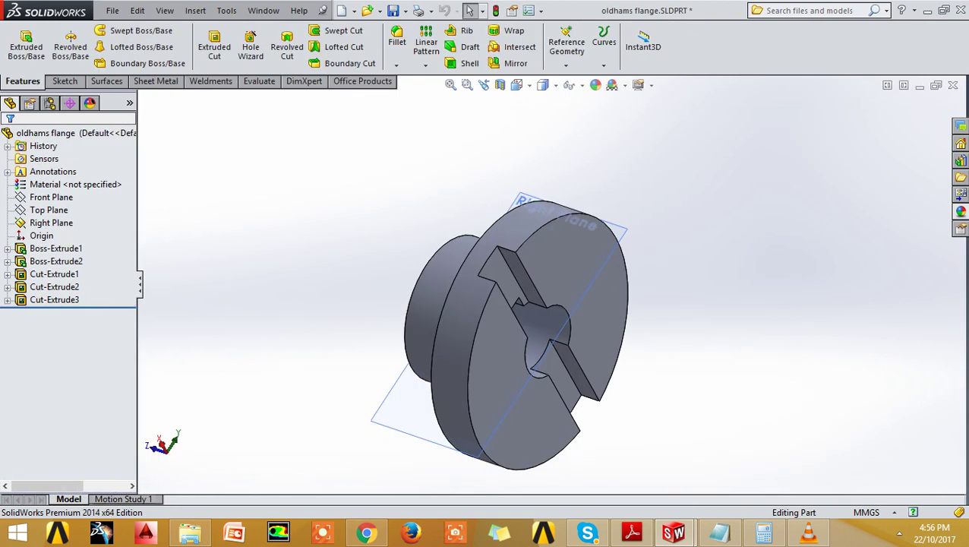
pyautogui.click(596, 84)
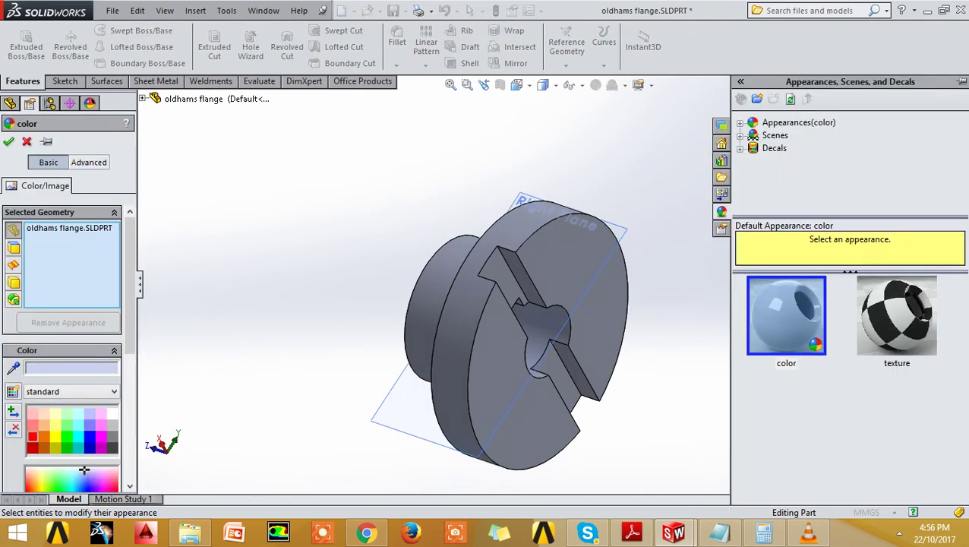
pyautogui.click(40, 485)
pyautogui.click(8, 142)
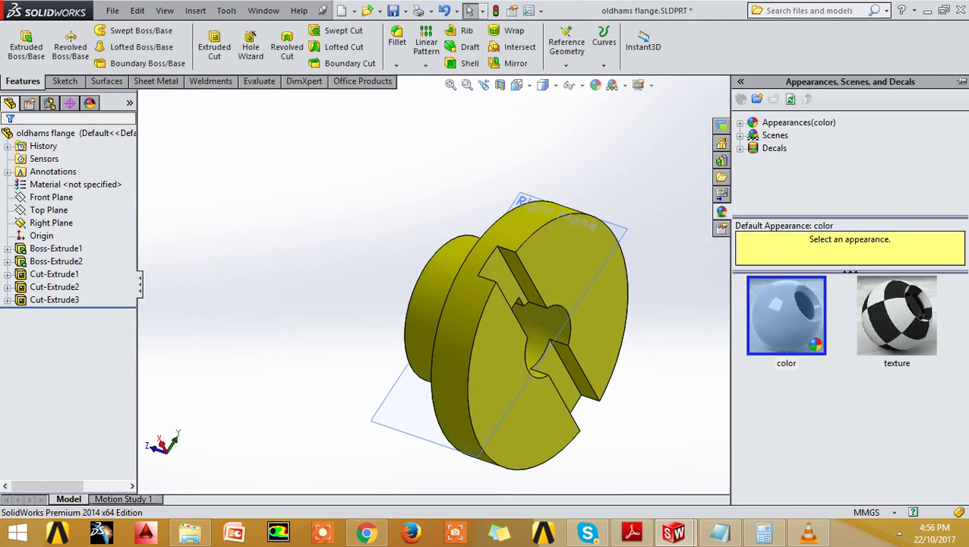
# Close and save the flange part, then select the coupler in the assembly.
pyautogui.hotkey('ctrl', 'w')
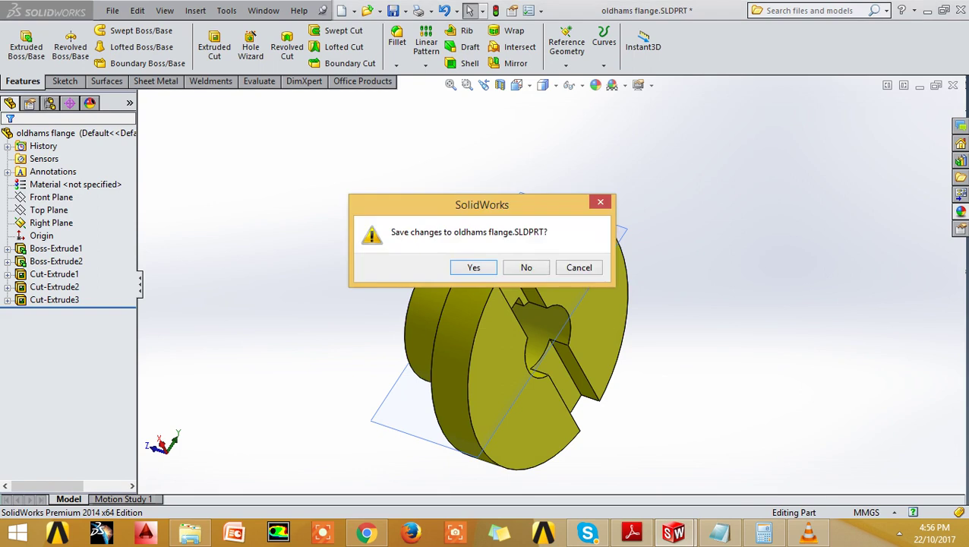
pyautogui.press('Return')
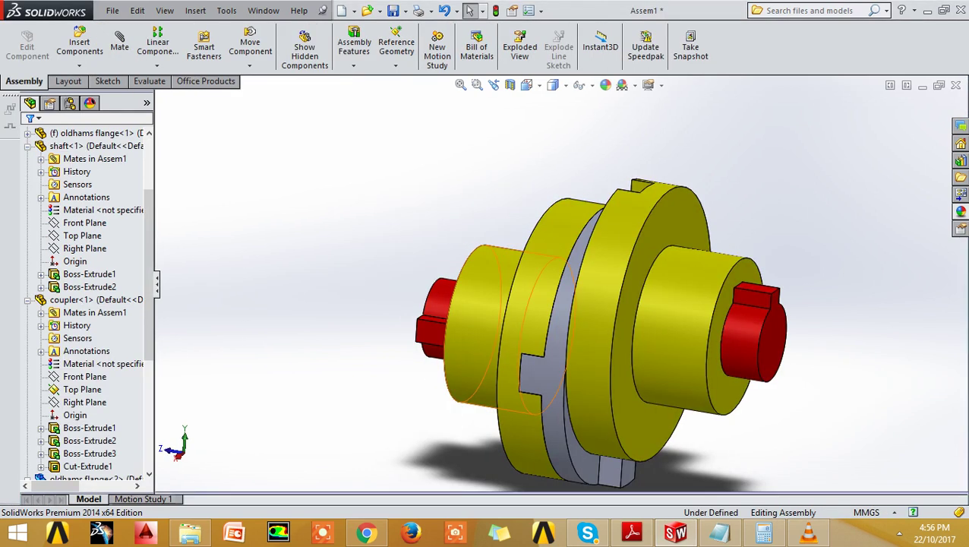
pyautogui.scroll(-2, 592, 319)
pyautogui.click(517, 319)
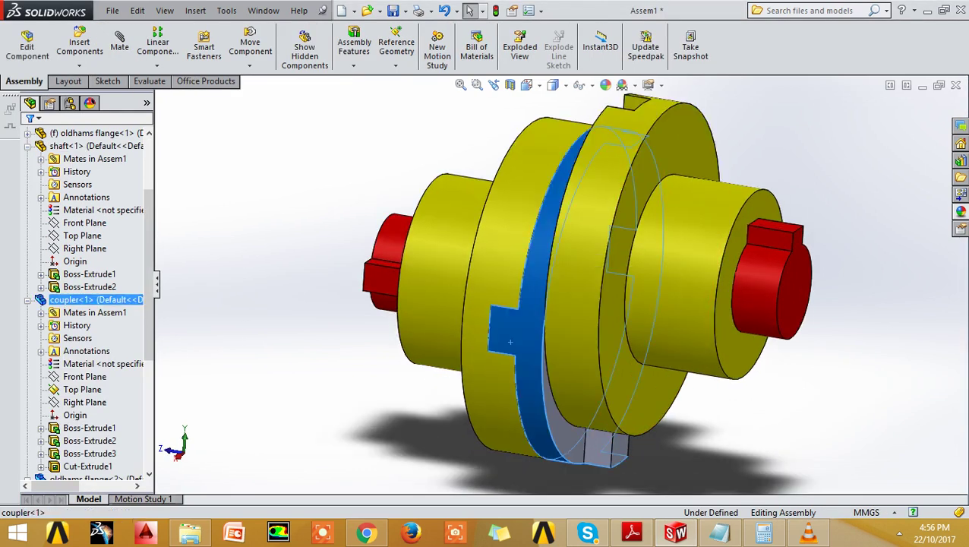
# Open the coupler as its own part, give it a blue appearance, and save it when closing.
pyautogui.rightClick(510, 327)
pyautogui.click(553, 10)
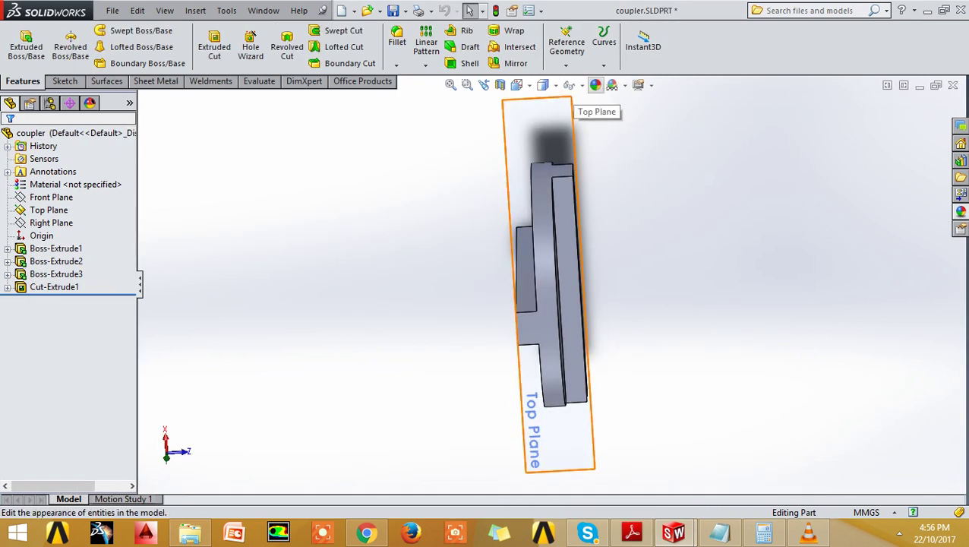
pyautogui.click(595, 84)
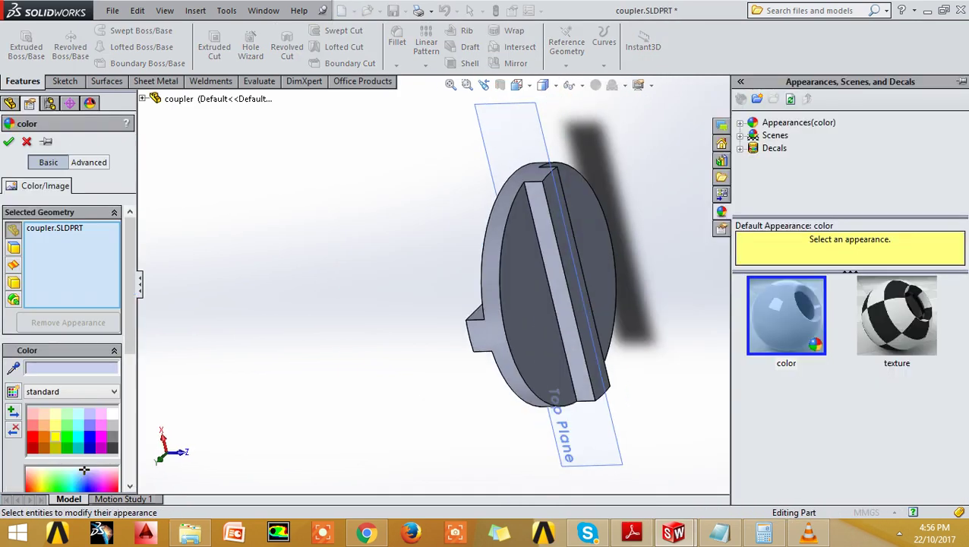
pyautogui.click(87, 487)
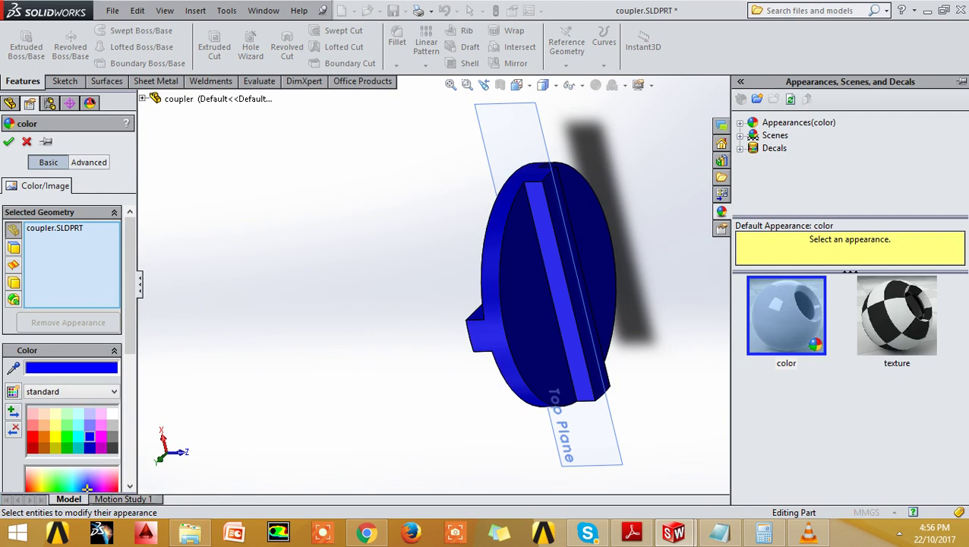
pyautogui.press('Return')
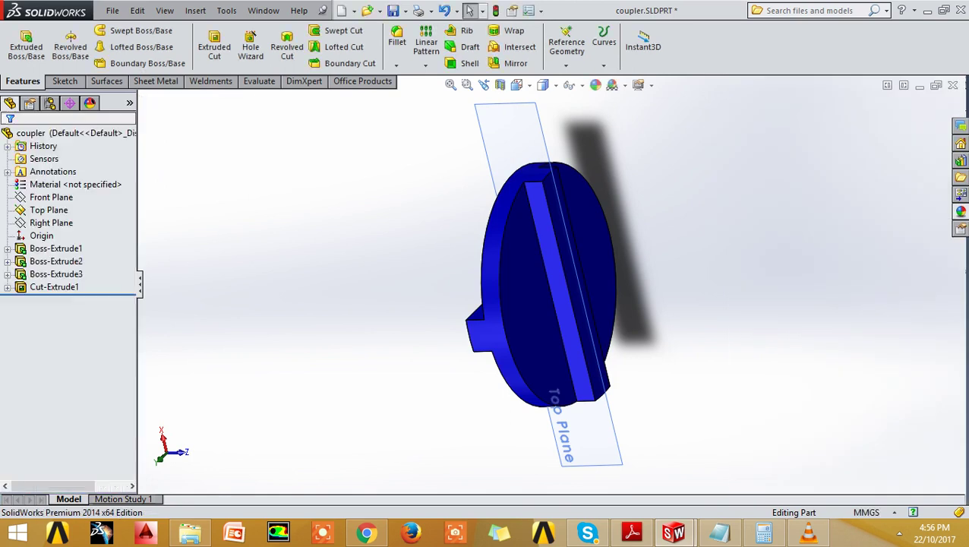
pyautogui.click(952, 85)
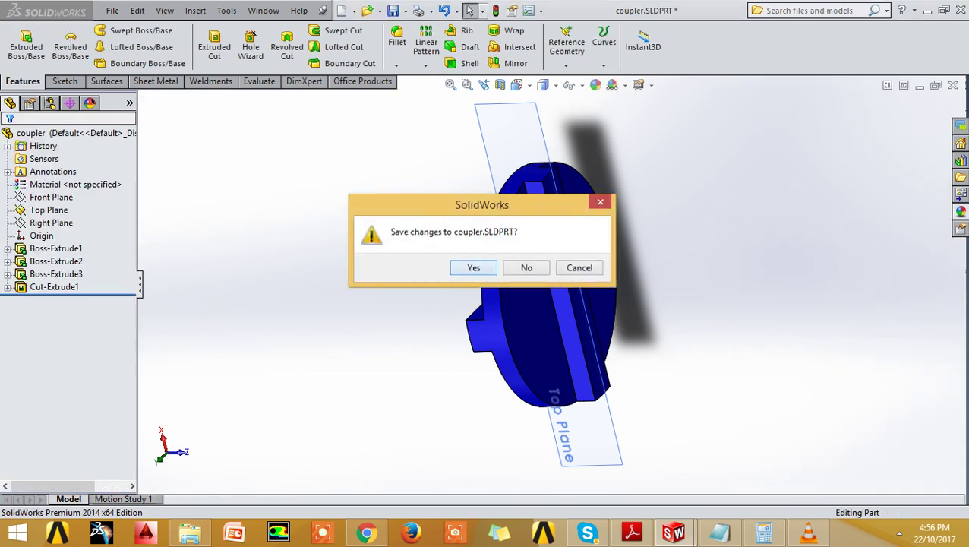
pyautogui.press('Return')
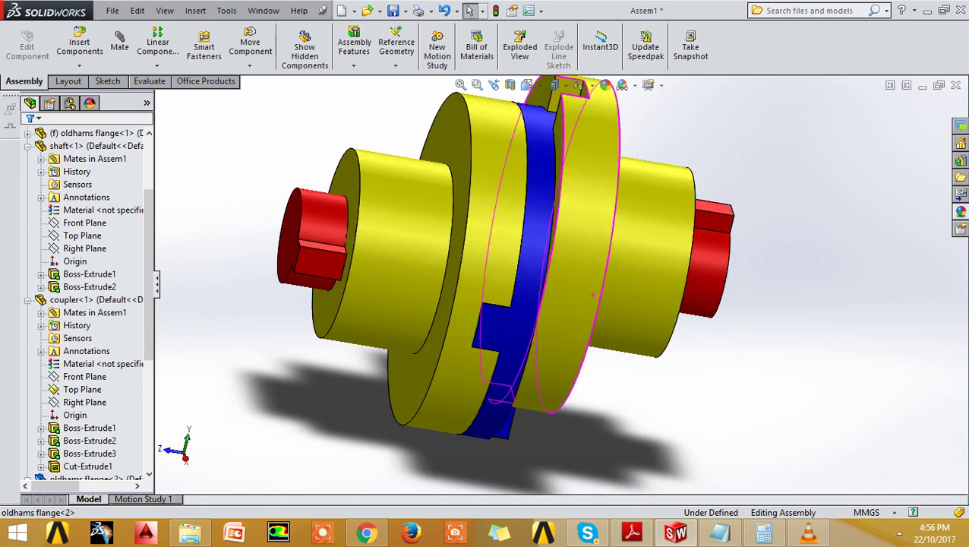
# Reset to isometric and orbit the assembly to view the blue coupler between yellow flanges.
pyautogui.hotkey('ctrl', '7')
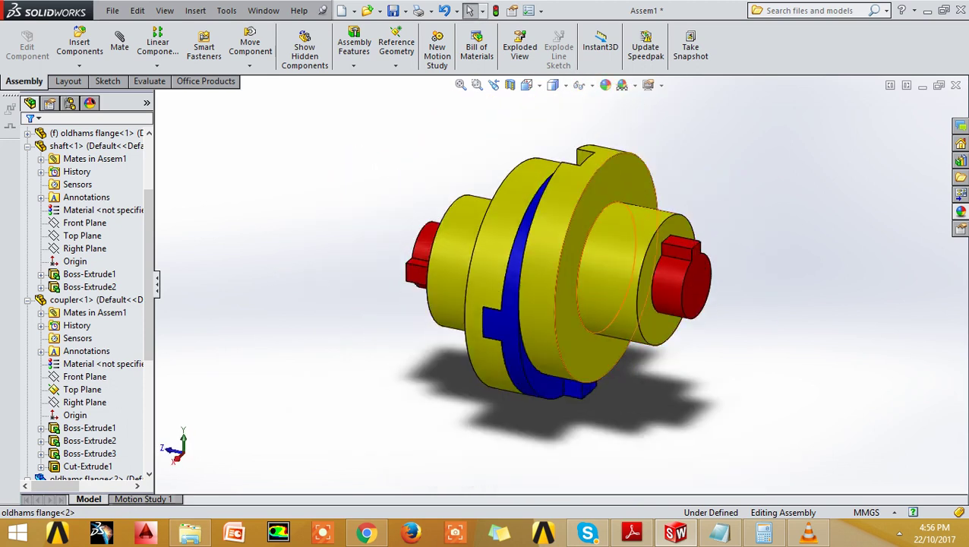
pyautogui.moveTo(562, 288); pyautogui.dragTo(486, 289, button='middle')
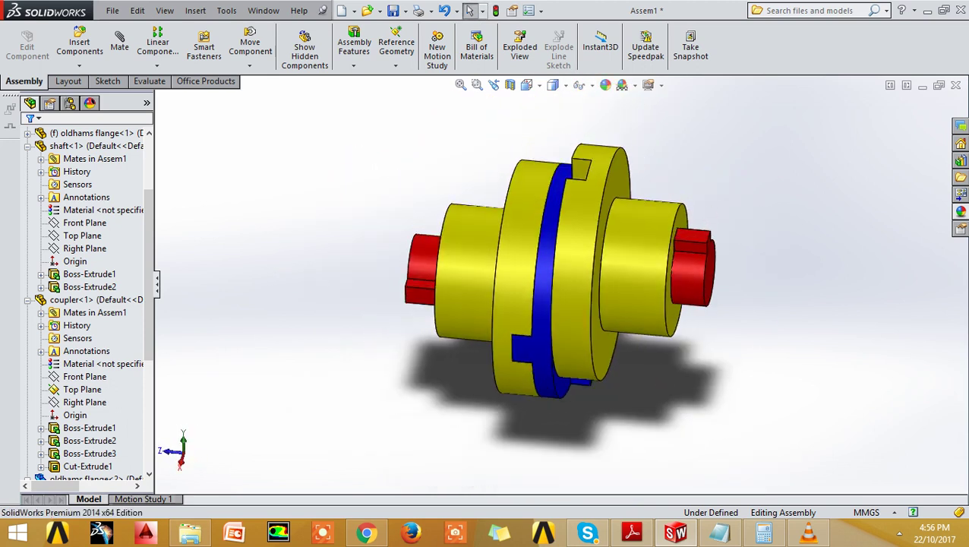
pyautogui.scroll(3, 84, 304)
# Save Assem1 under the new name 'oldhams assembly', then close the assembly document.
pyautogui.click(68, 133)
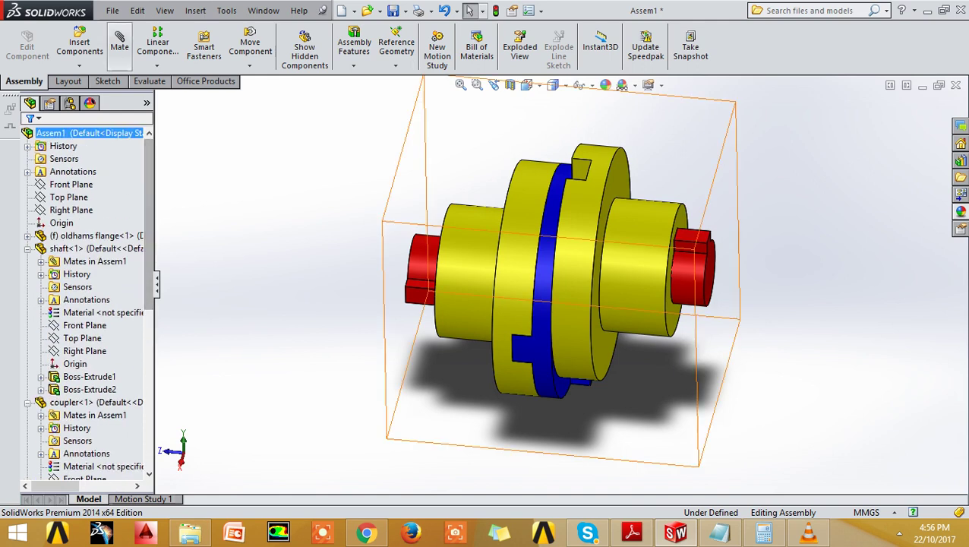
pyautogui.click(112, 11)
pyautogui.click(143, 142)
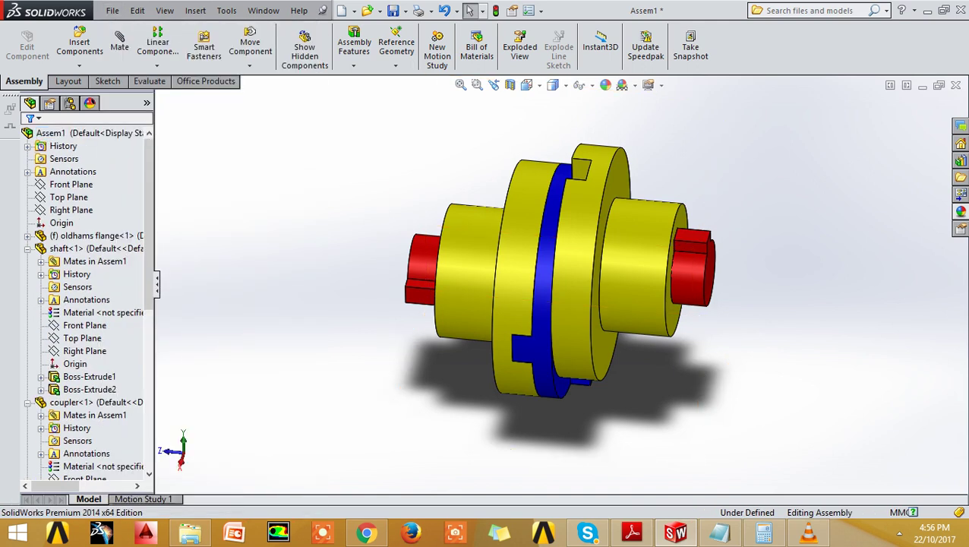
pyautogui.write('oldham')
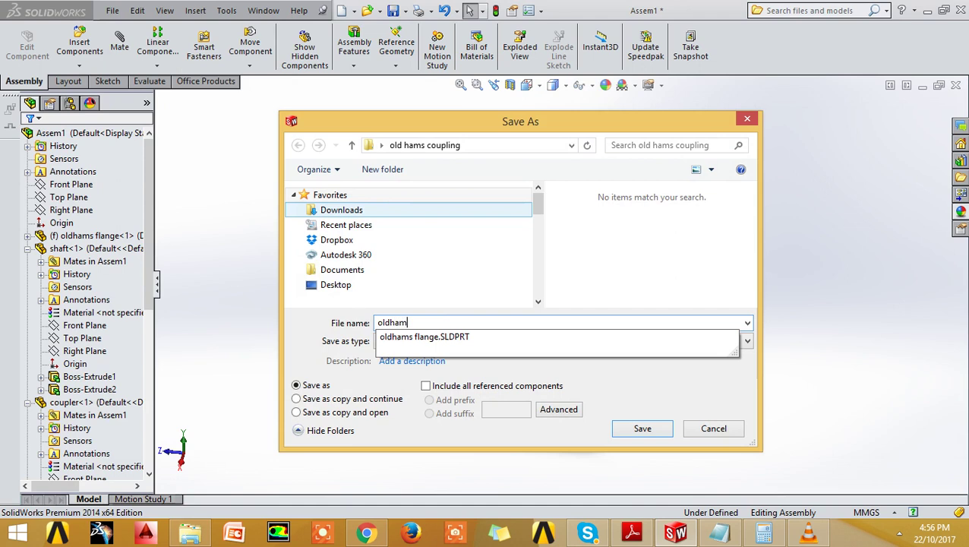
pyautogui.write('s assembly')
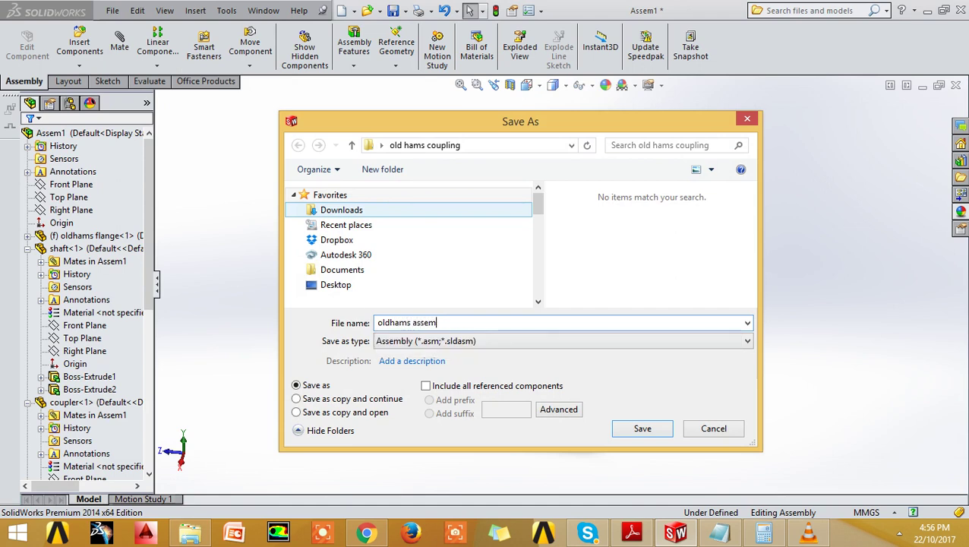
pyautogui.press('Return')
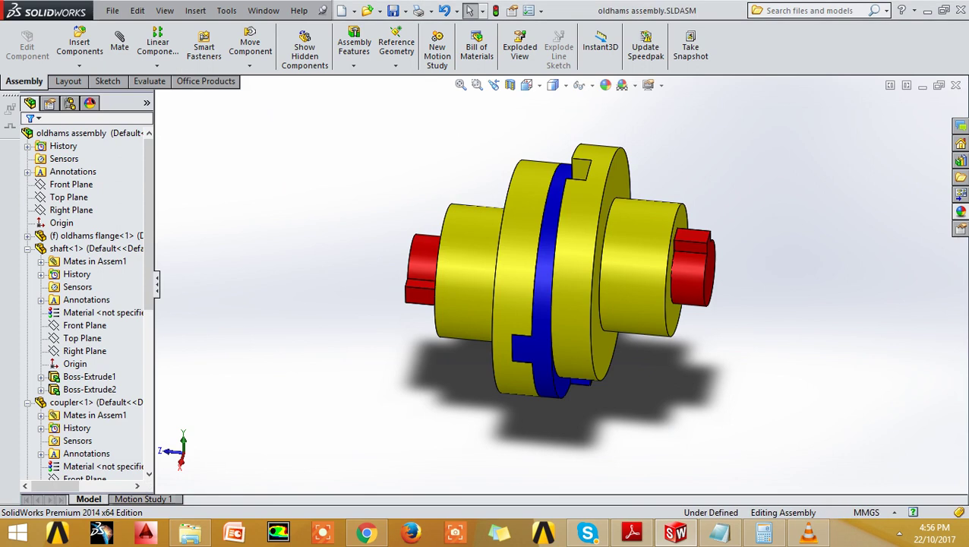
pyautogui.hotkey('ctrl', 'w')
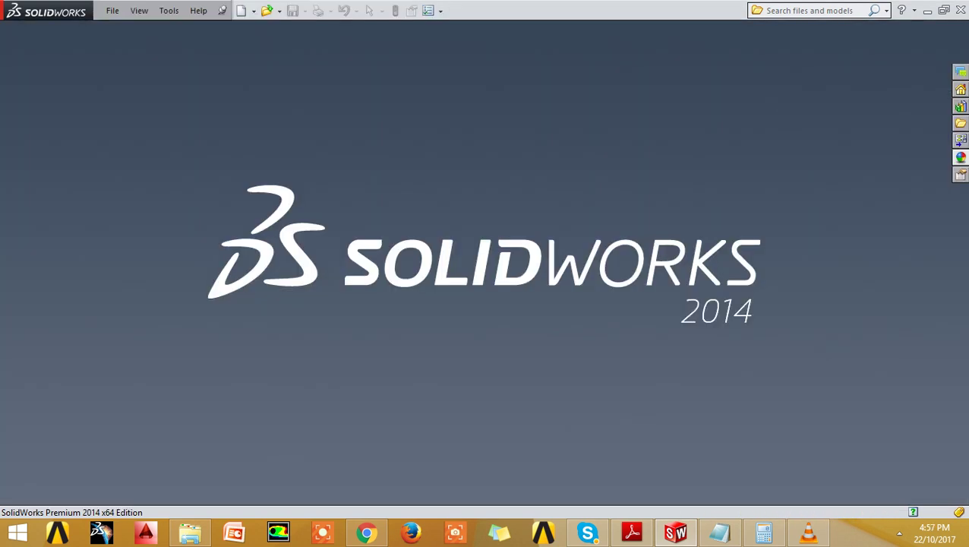